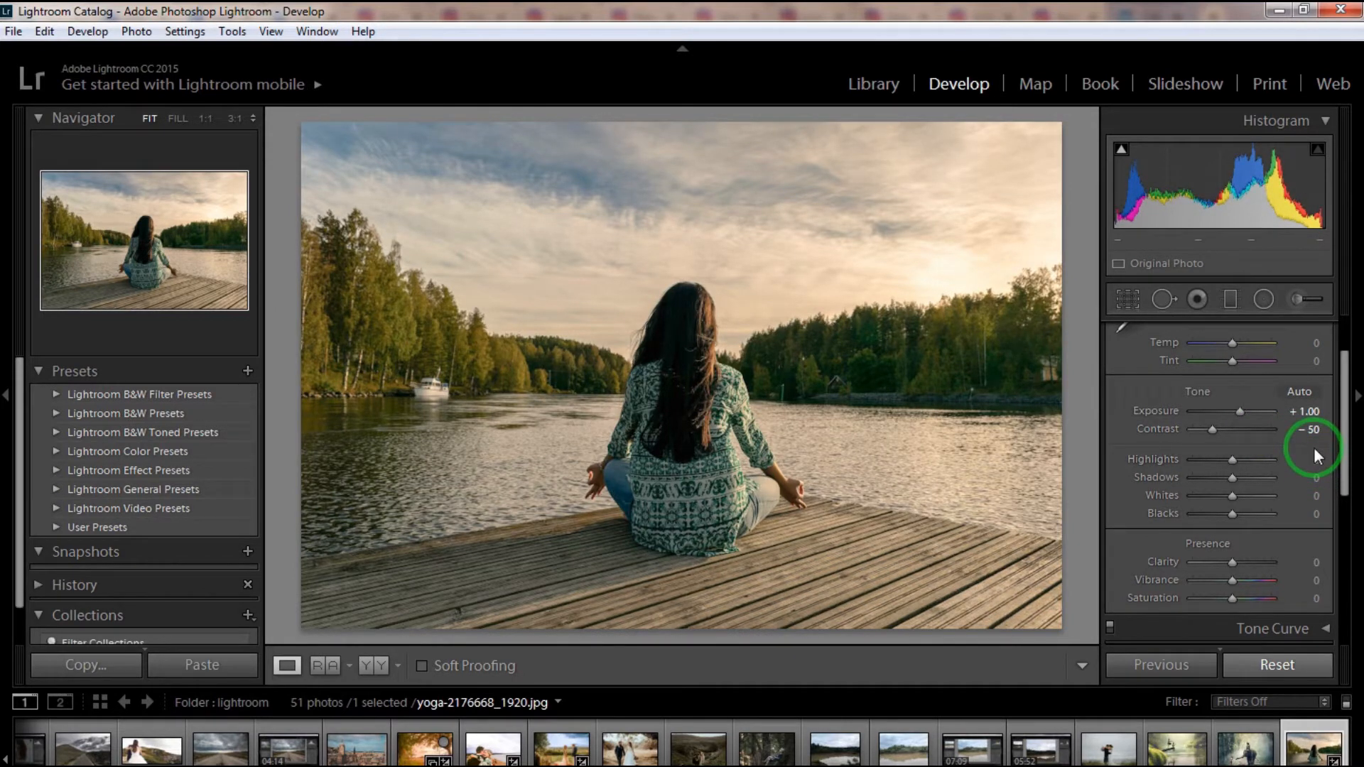
- Set the photo's Highlights to -50, Shadows to +27, Whites to +9 and Blacks to -10
drag(1313, 460, 1336, 476)
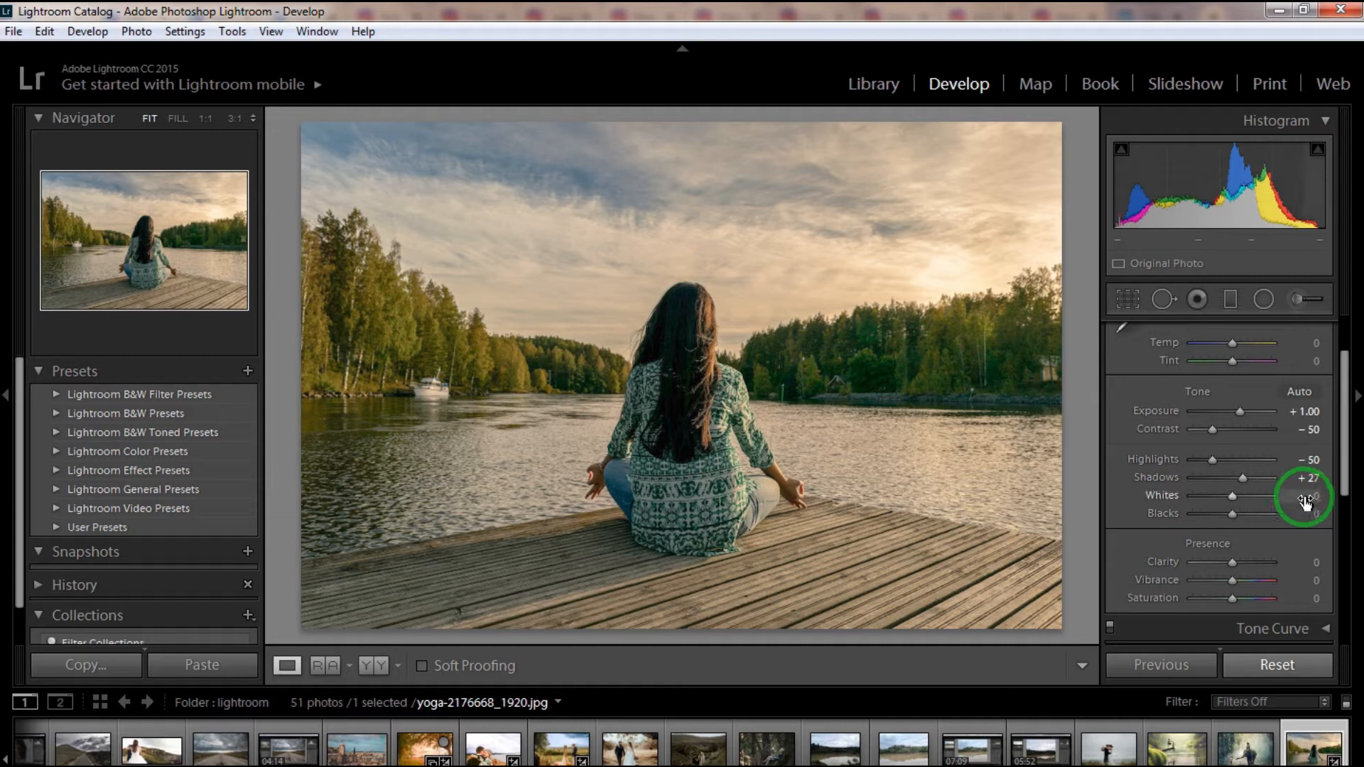
key(shift)
shift+double_click(1232, 496)
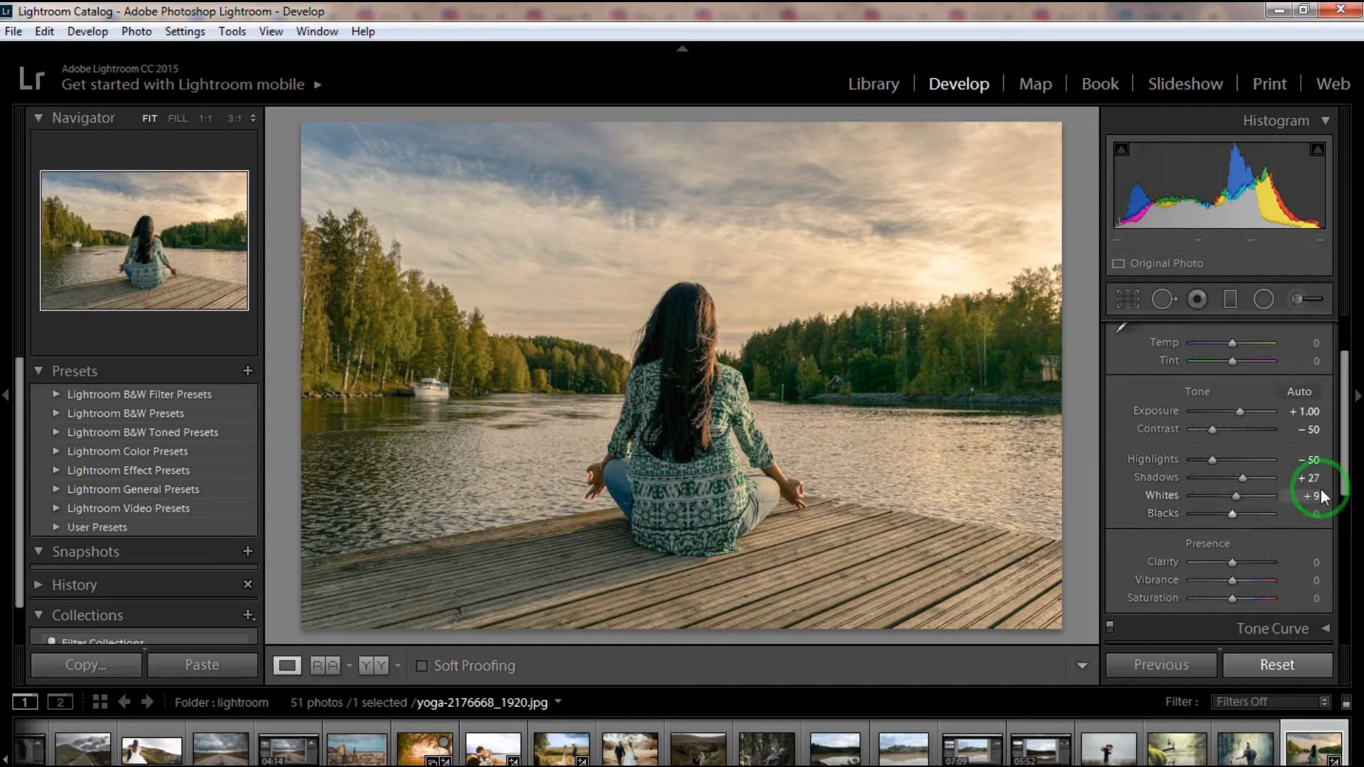
drag(1297, 515, 1193, 512)
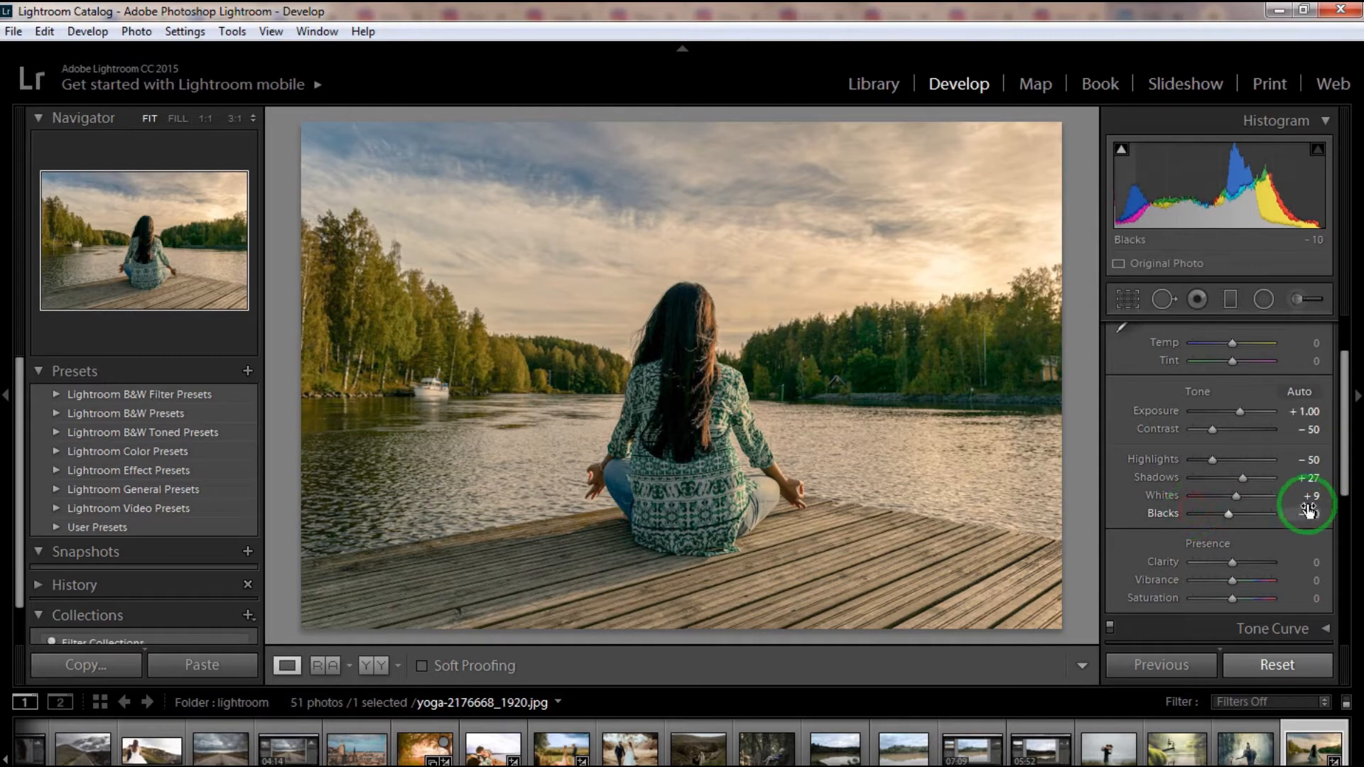
- Set the photo's Clarity to +25
scroll(1343, 471, down, 2)
mouse_move(1314, 472)
mouse_down()
mouse_move(1330, 472)
mouse_move(1300, 474)
mouse_up()
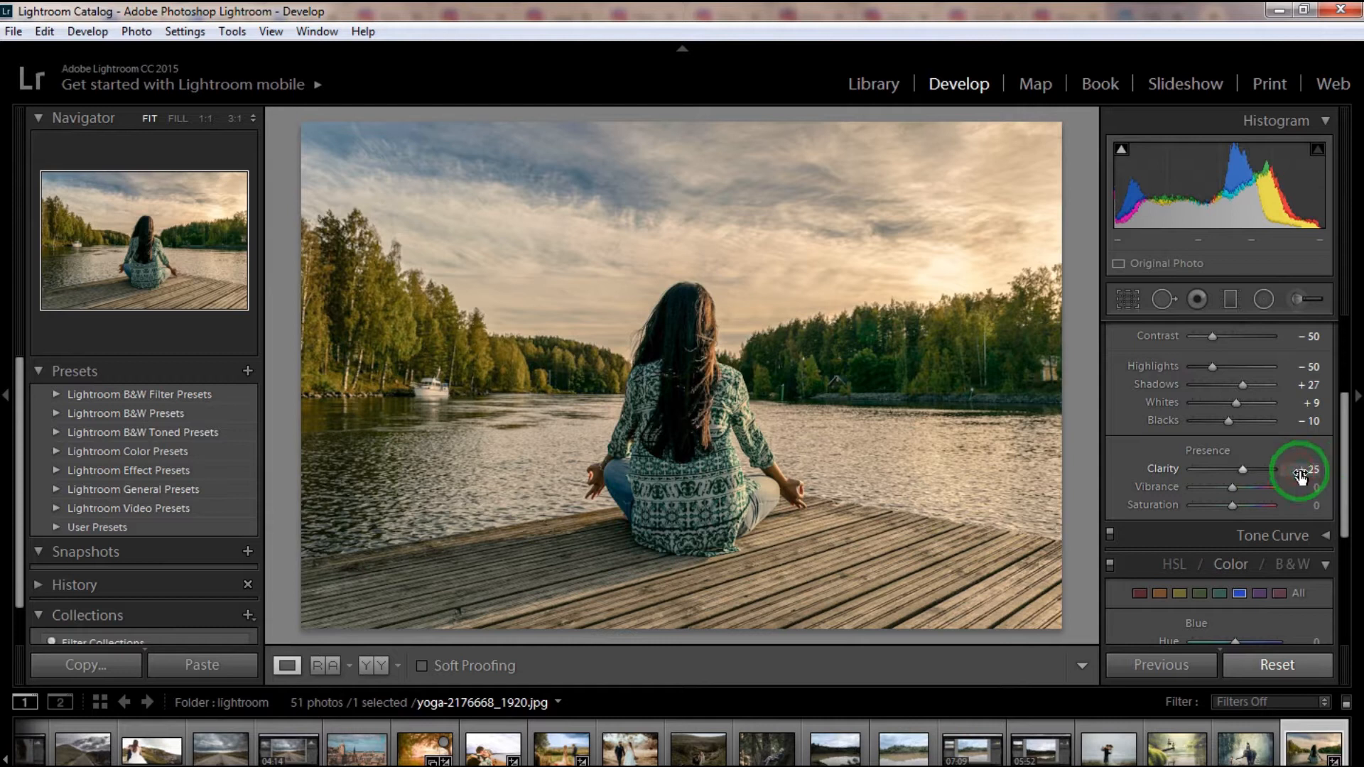
click(1356, 498)
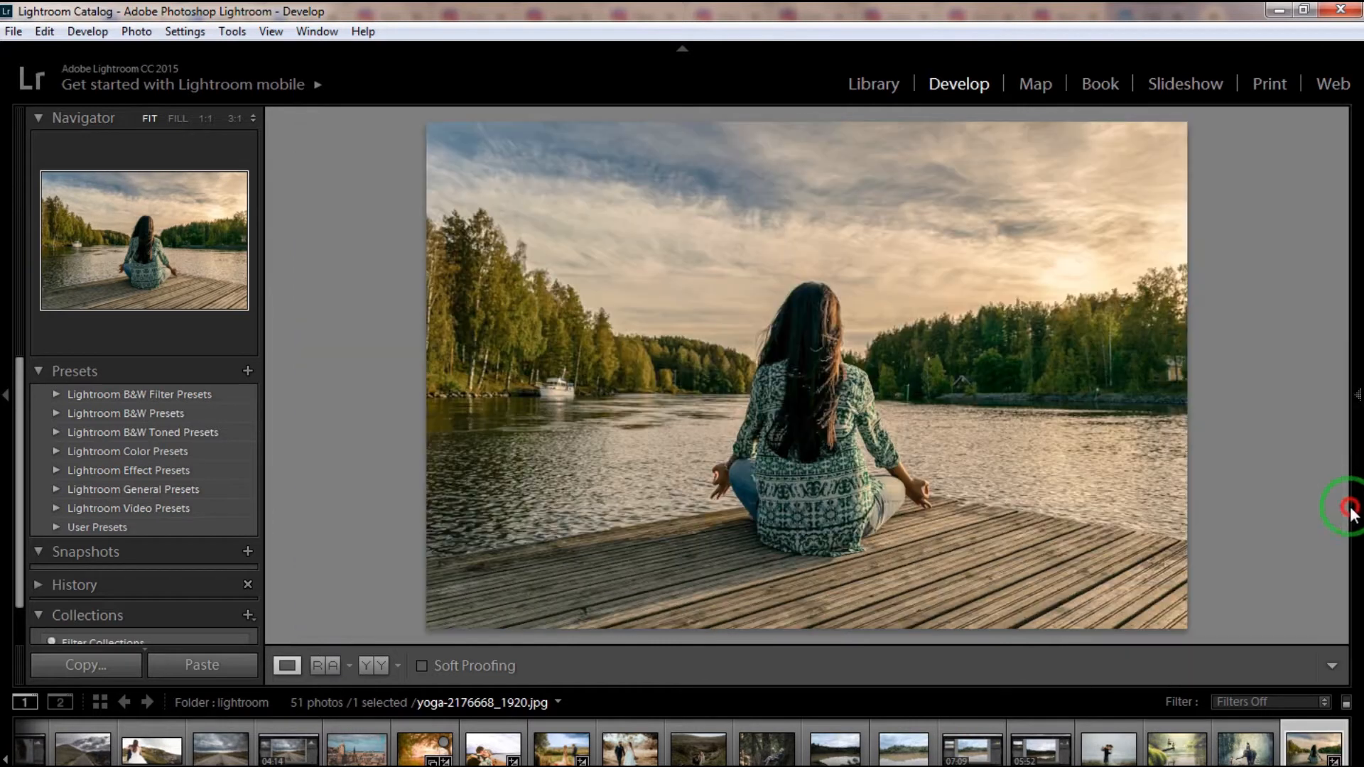
click(1355, 405)
- Switch the color adjustments to HSL and set the Yellow hue to -70 and the Green hue to -100
drag(1345, 415, 1345, 451)
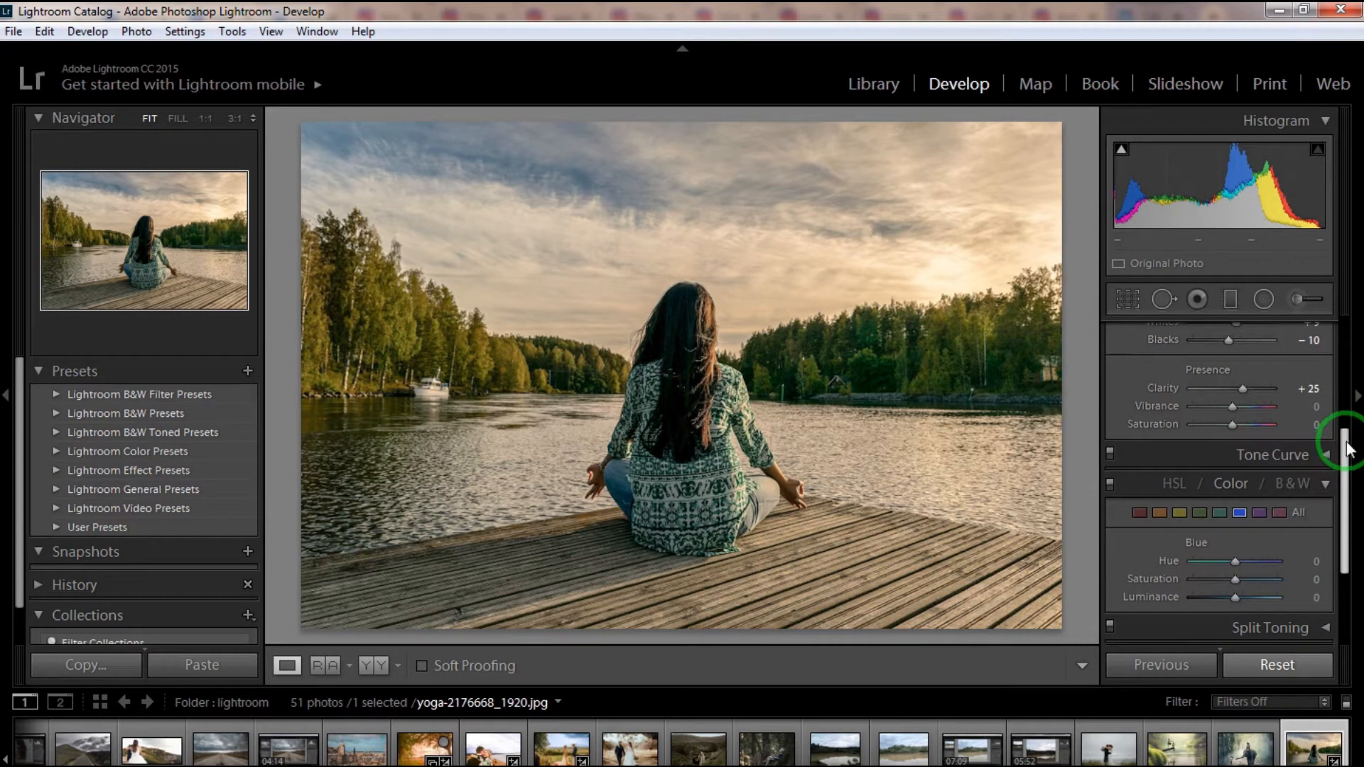
click(1178, 513)
drag(1347, 452, 1348, 542)
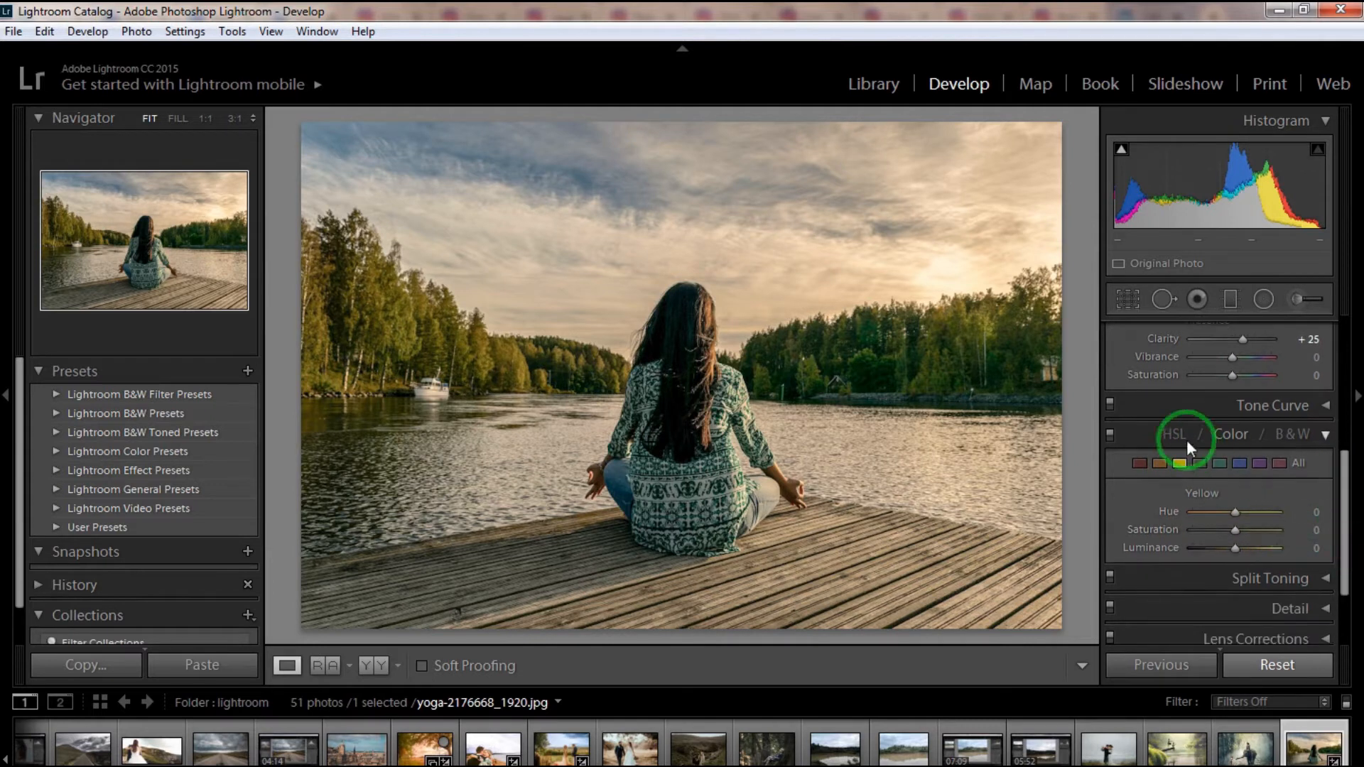
click(1185, 439)
drag(1344, 469, 1343, 550)
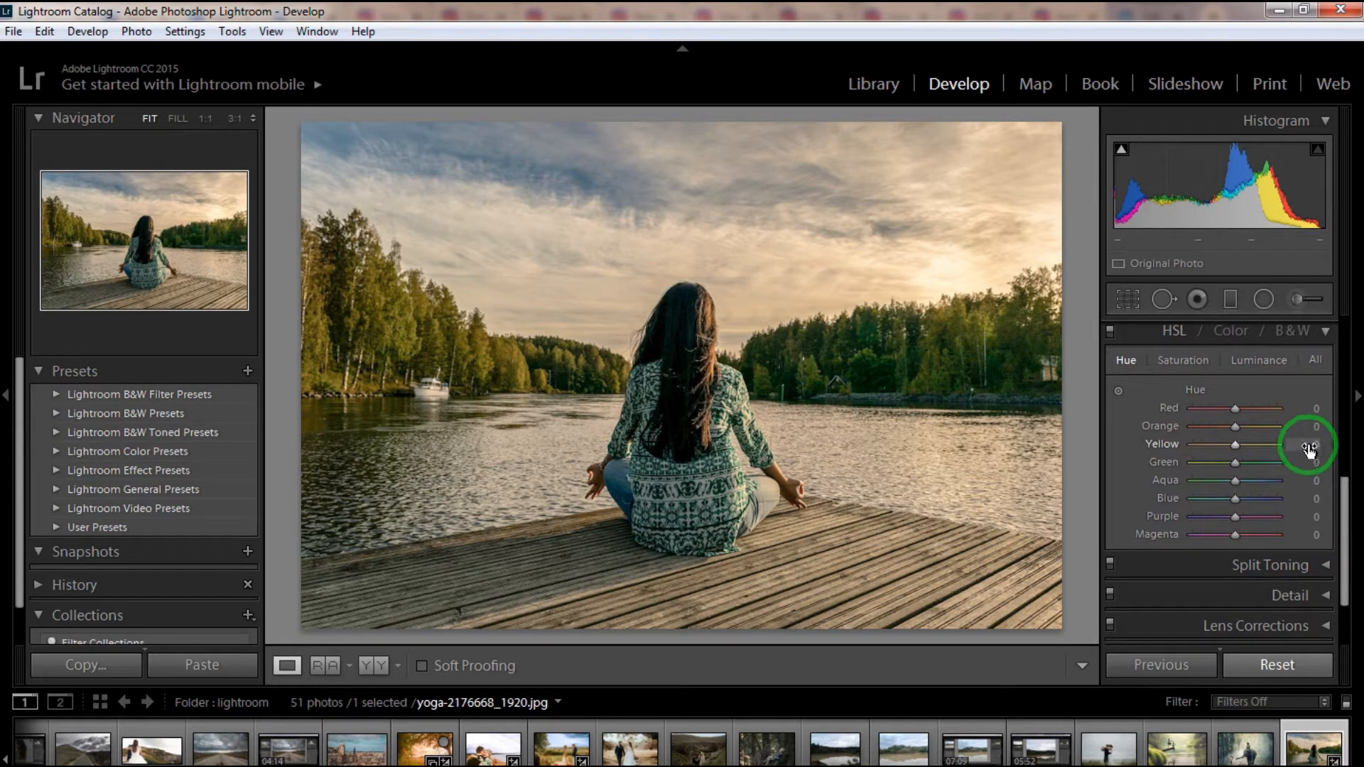
drag(1310, 447, 1197, 462)
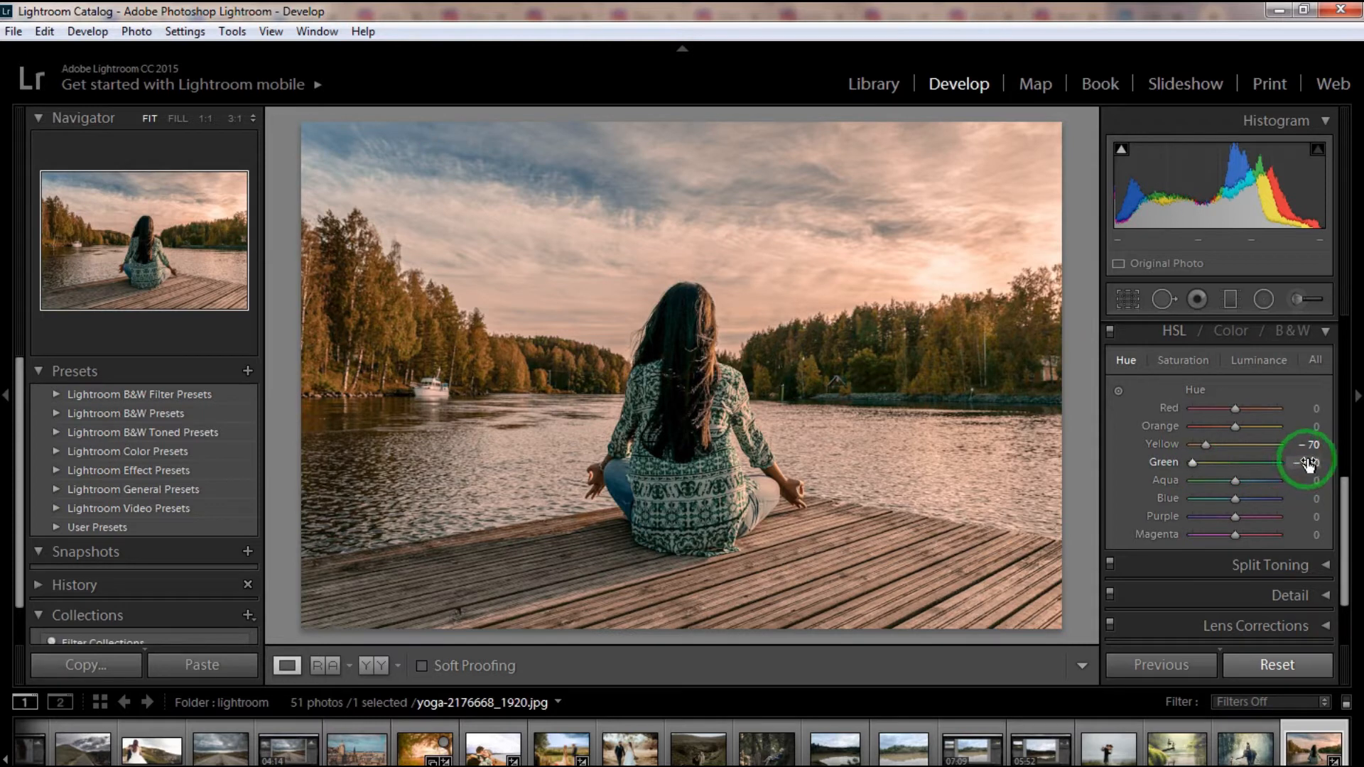
- Set the Aqua hue to +51, Blue to -50, Orange to -50 and Yellow to -77
drag(1318, 481, 1248, 490)
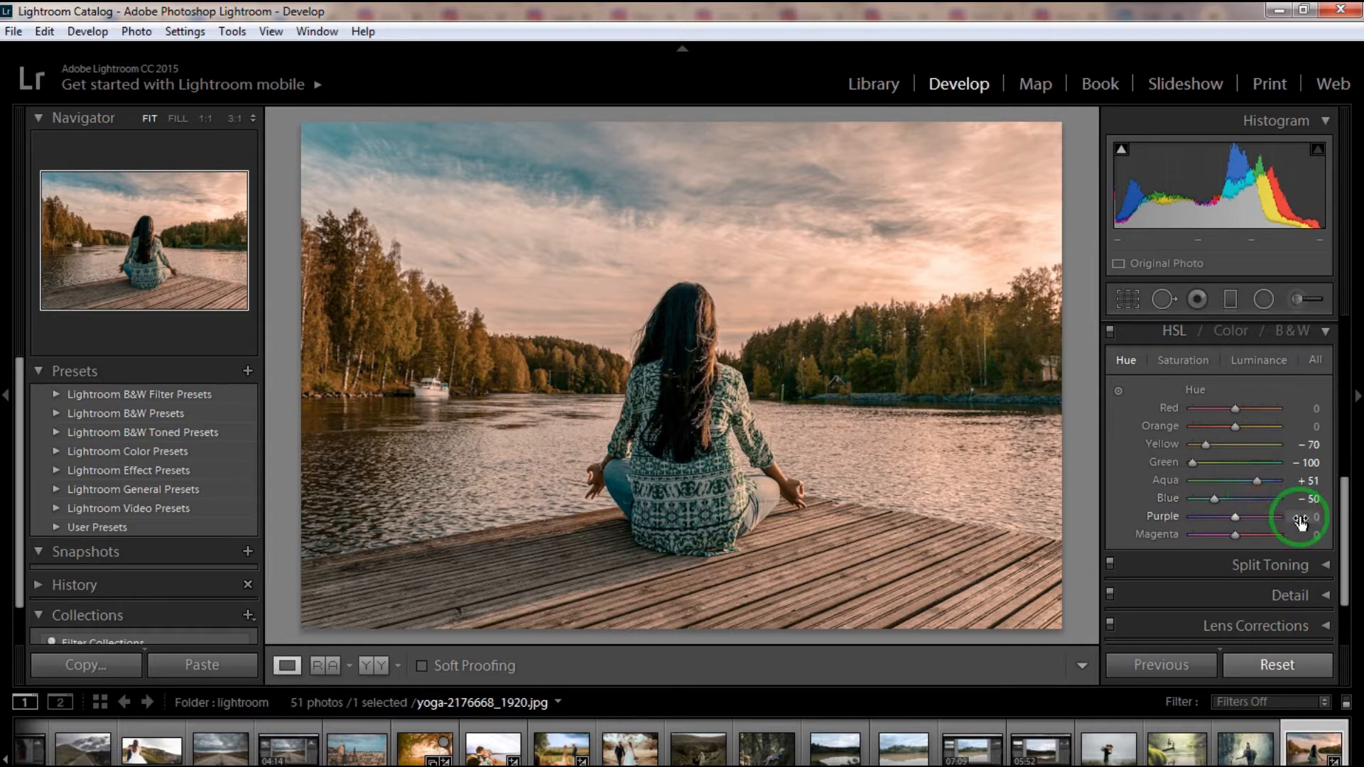
drag(1313, 426, 1250, 420)
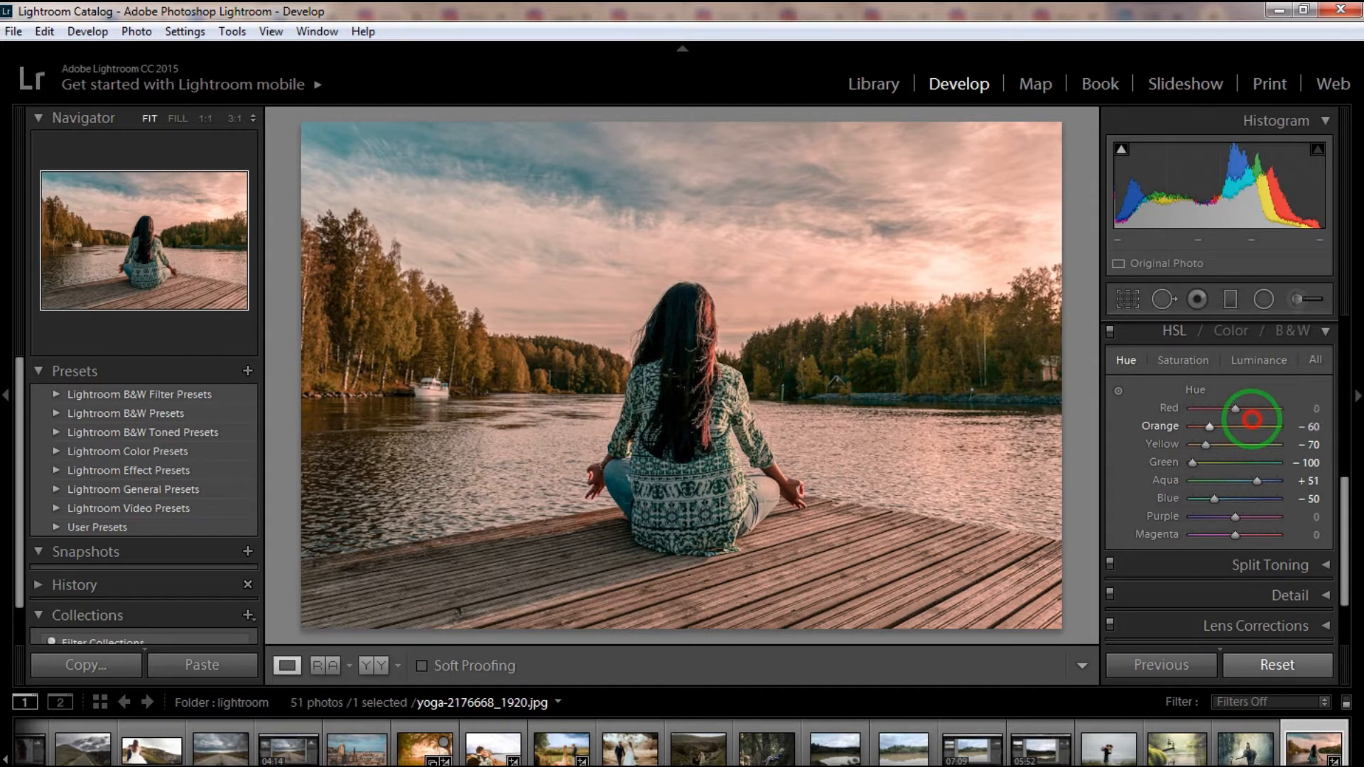
drag(1252, 419, 1225, 437)
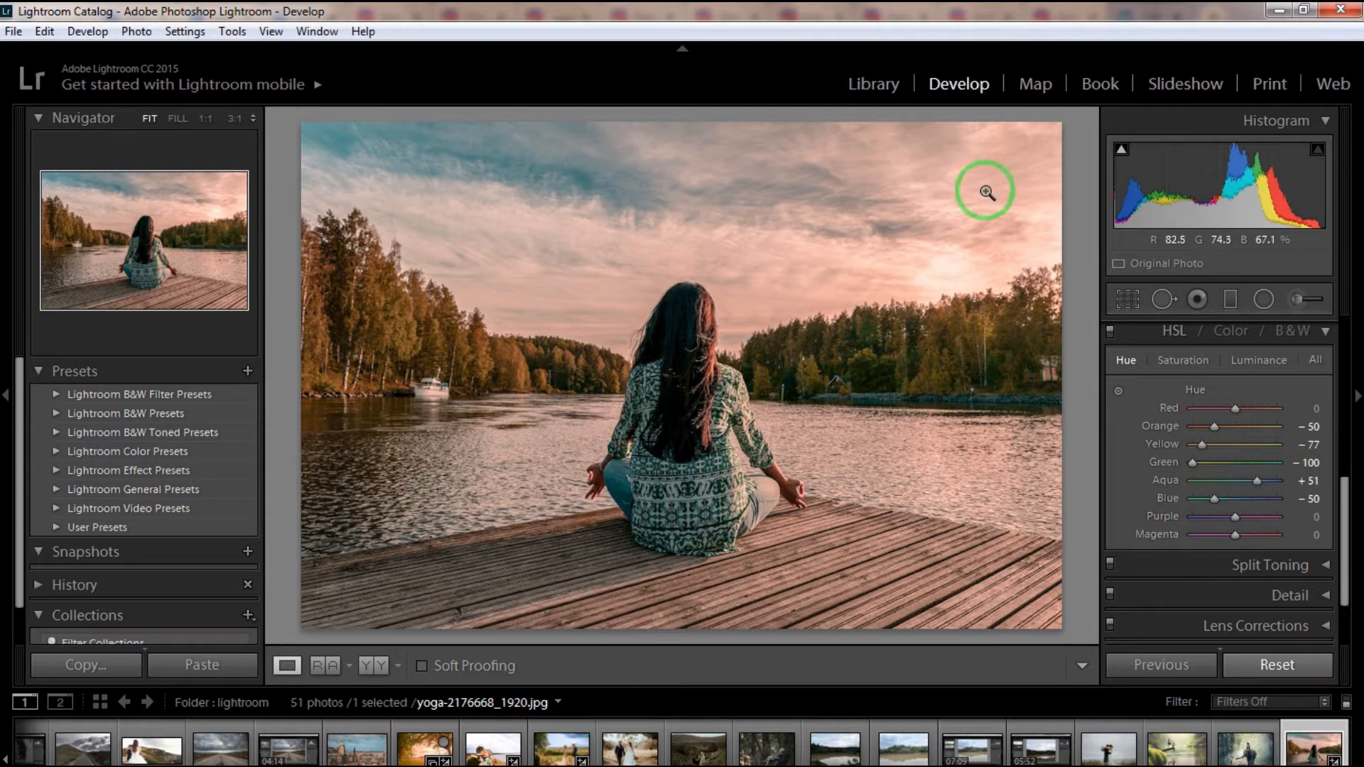
- Add a radial filter and enlarge it into a tall ellipse centered in the left sky, reaching past the woman to the photo's lower edge
click(1266, 301)
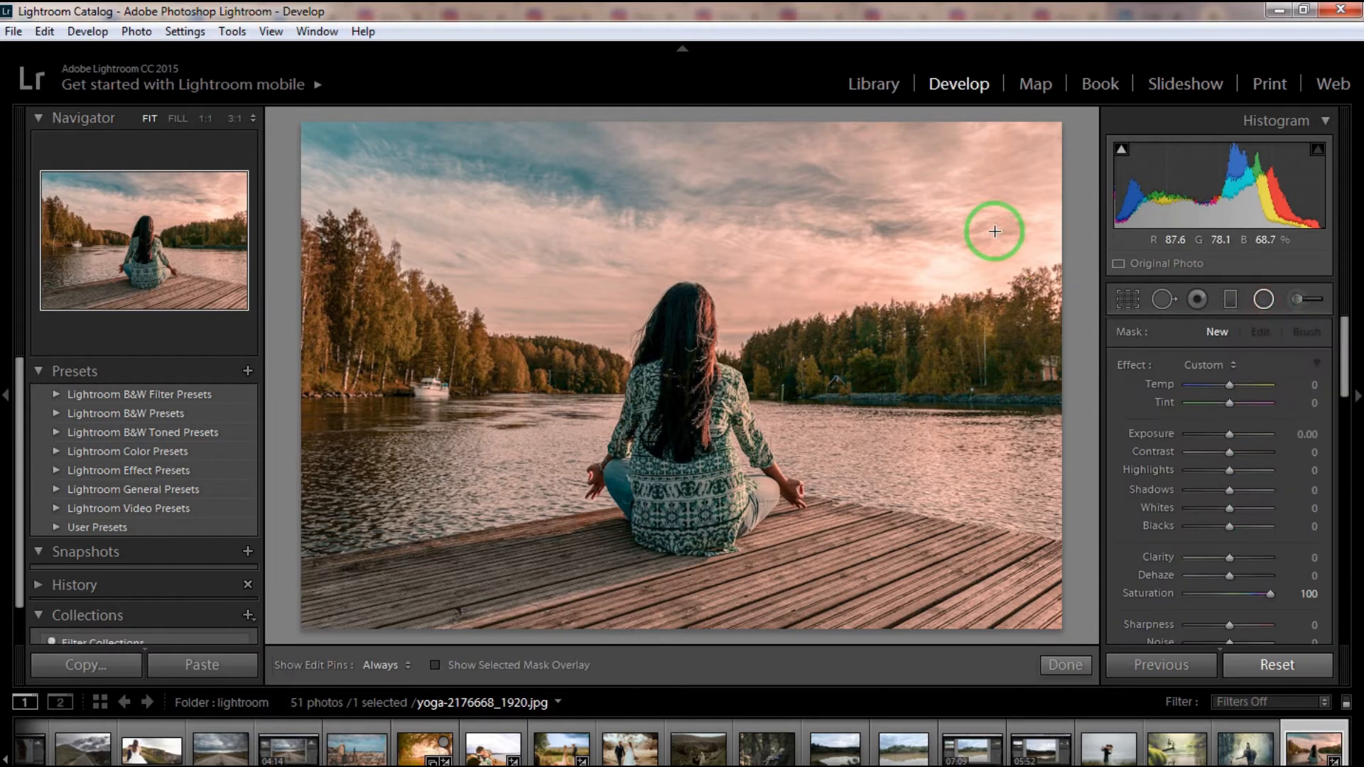
drag(995, 230, 1020, 366)
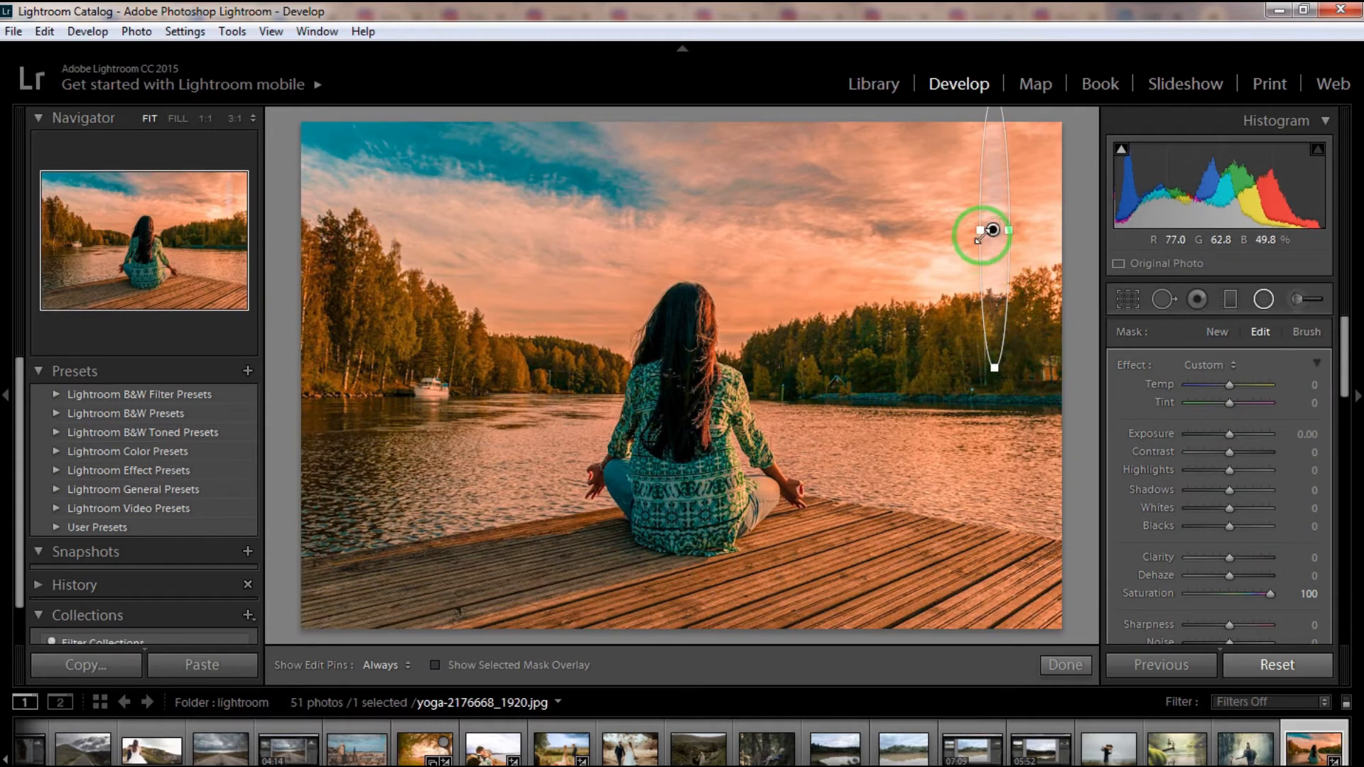
drag(993, 229, 862, 258)
drag(552, 388, 488, 664)
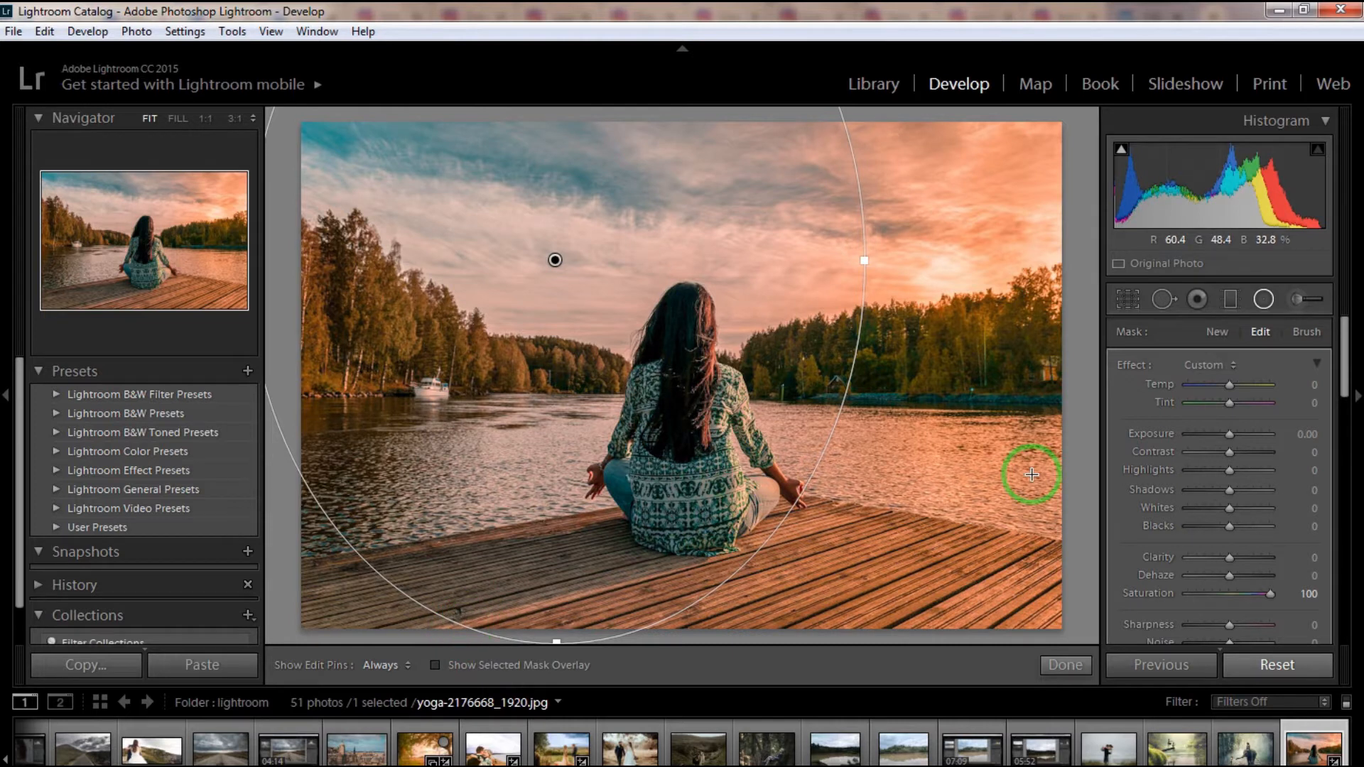
- Set the radial filter's Dehaze to 5, Saturation to 57 and Sharpness to 29
click(1293, 383)
drag(1294, 383, 1230, 385)
drag(1353, 391, 1331, 411)
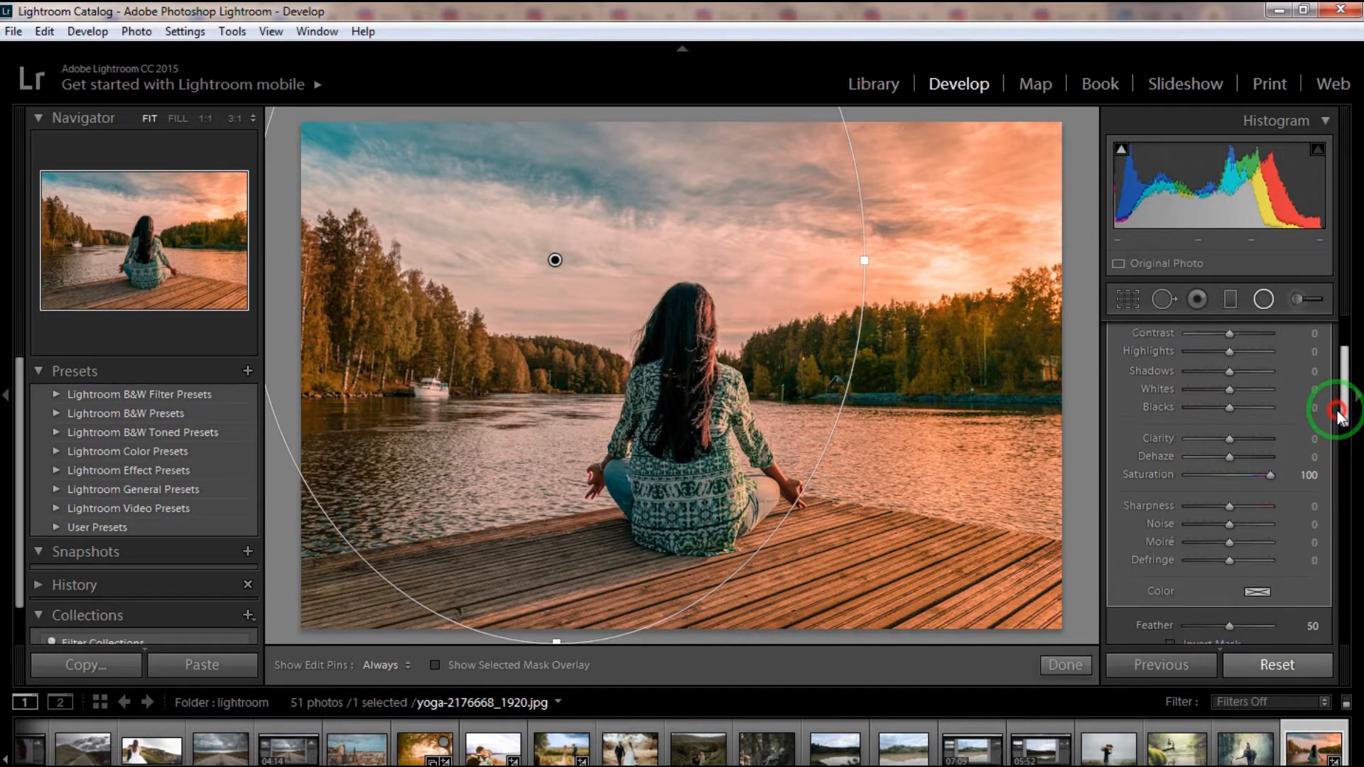
drag(1308, 456, 1230, 430)
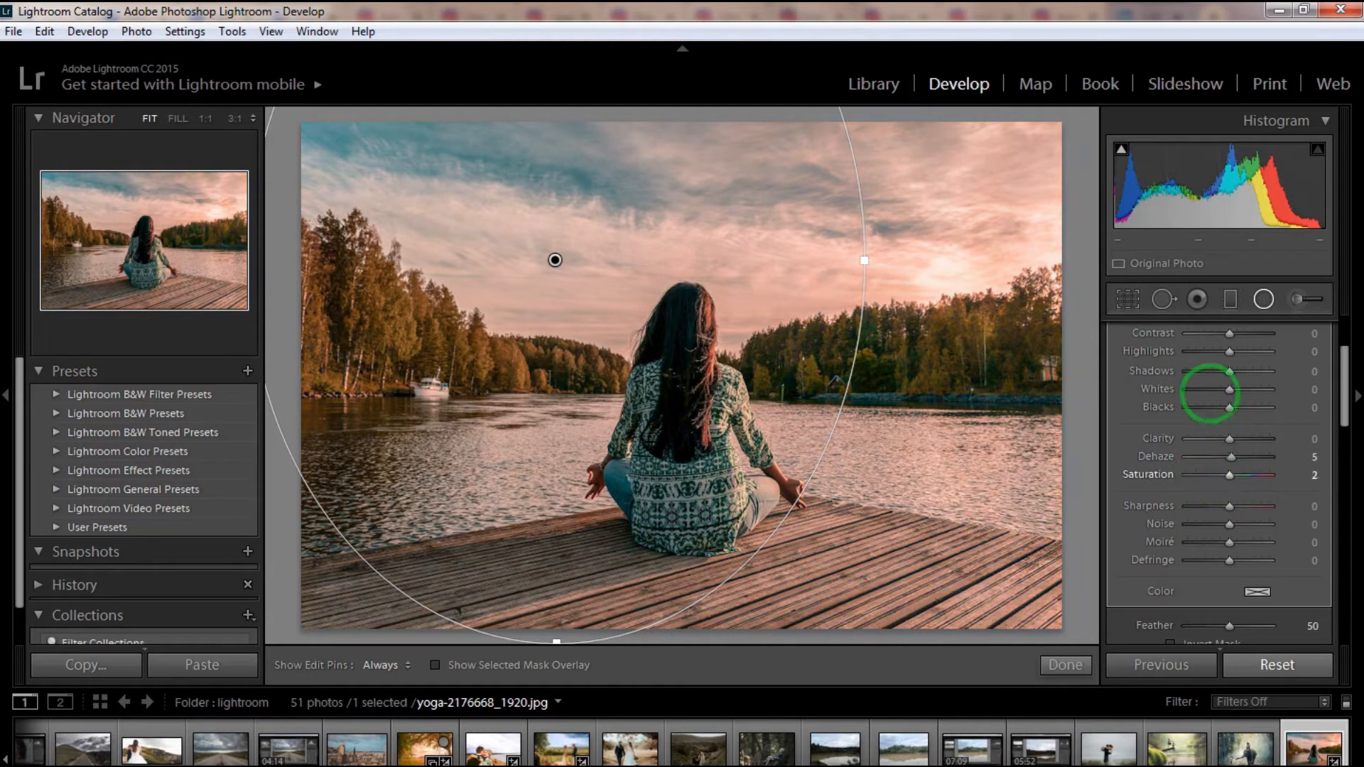
drag(1306, 475, 1331, 506)
drag(1345, 416, 1345, 434)
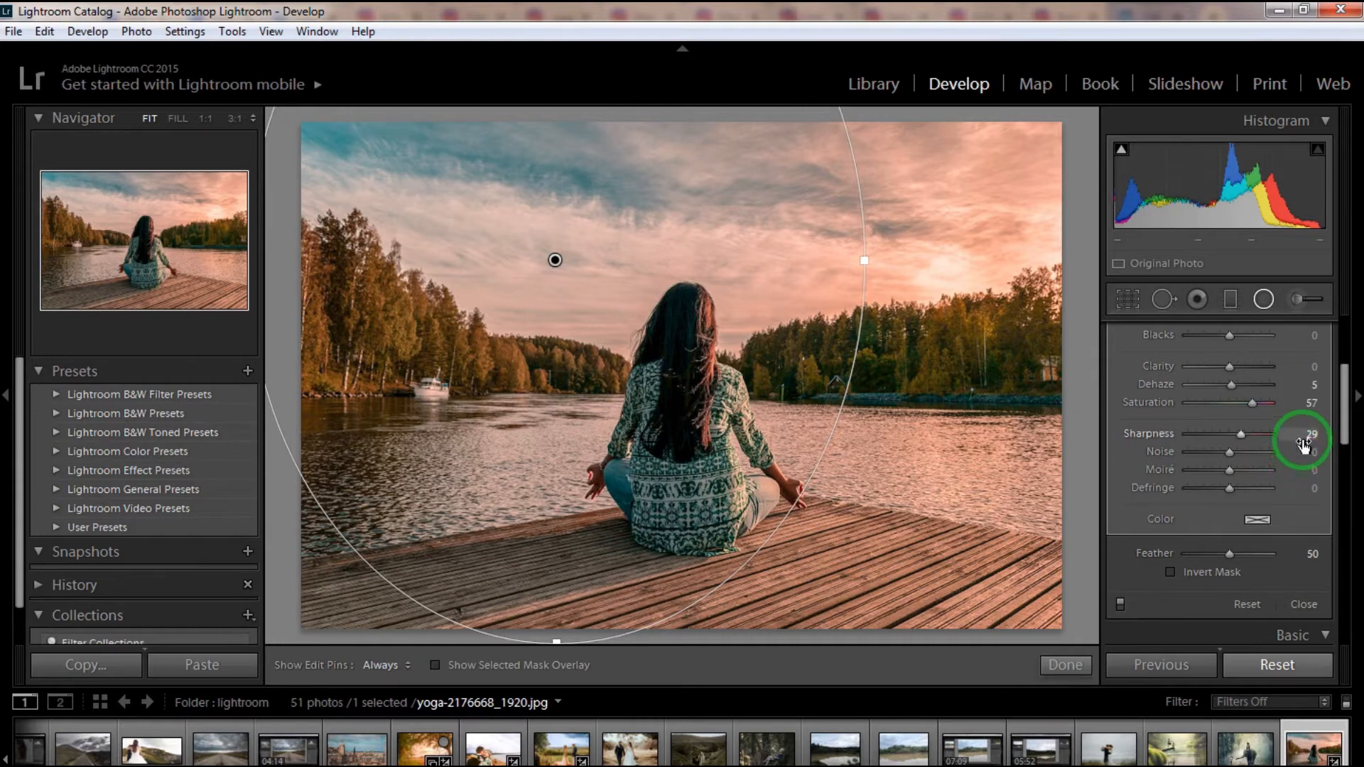
- Set the radial filter's Temp to 40 and Tint to -59
drag(1345, 442, 1260, 405)
click(1314, 384)
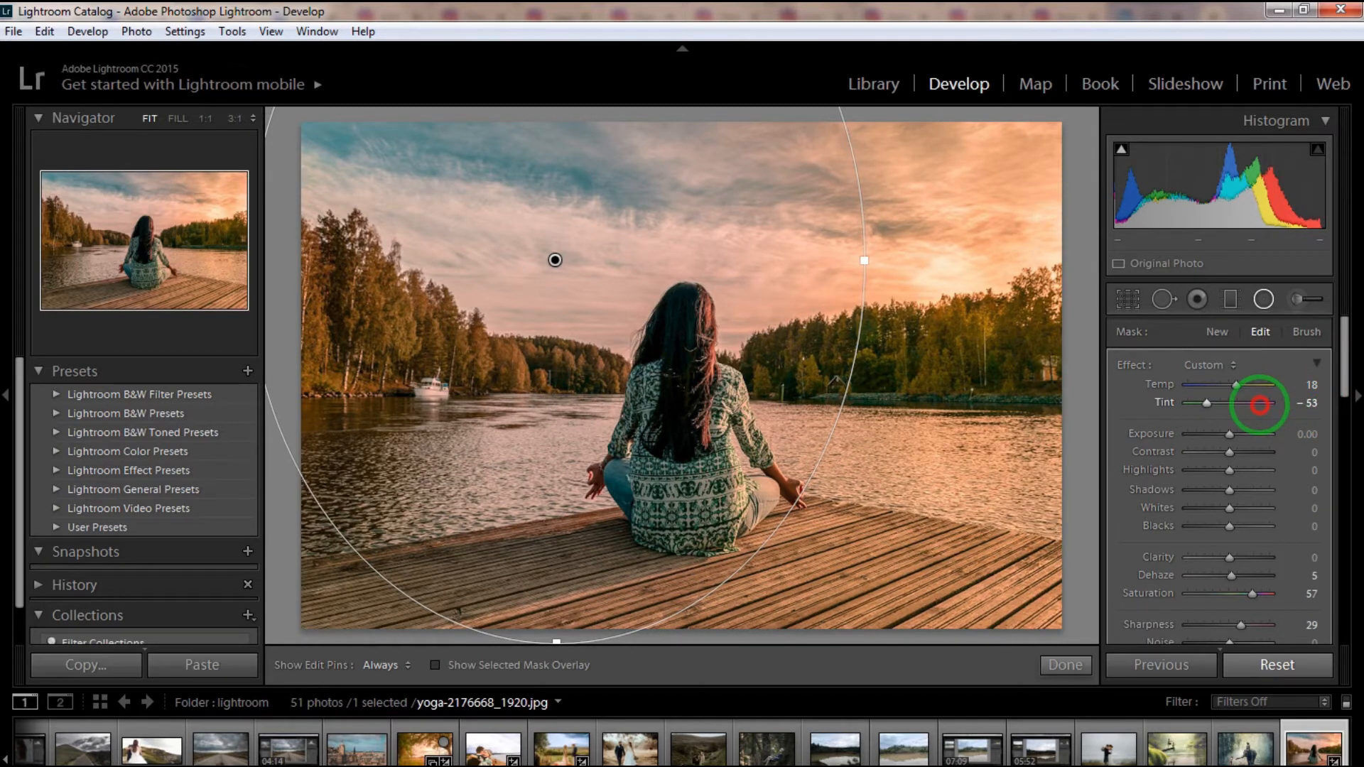
drag(1260, 405, 1328, 390)
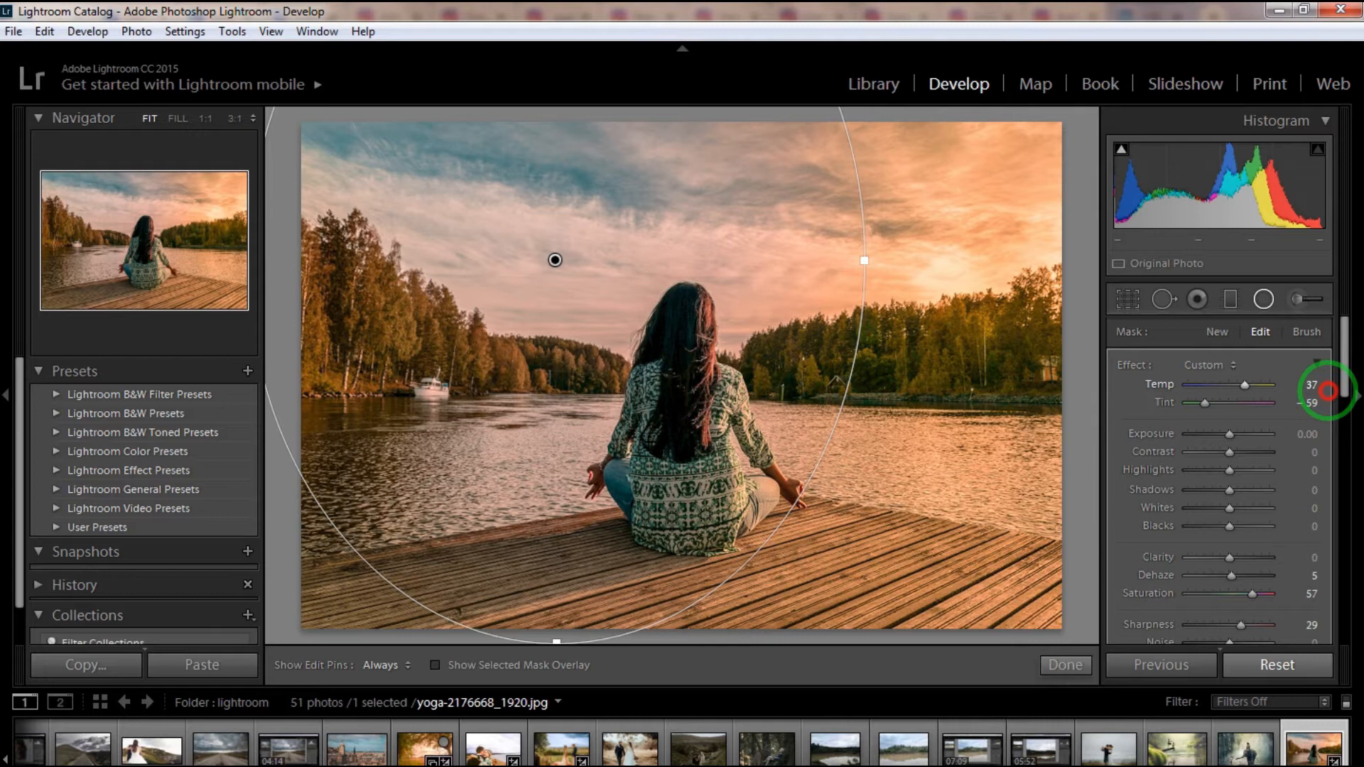
drag(1328, 390, 1332, 390)
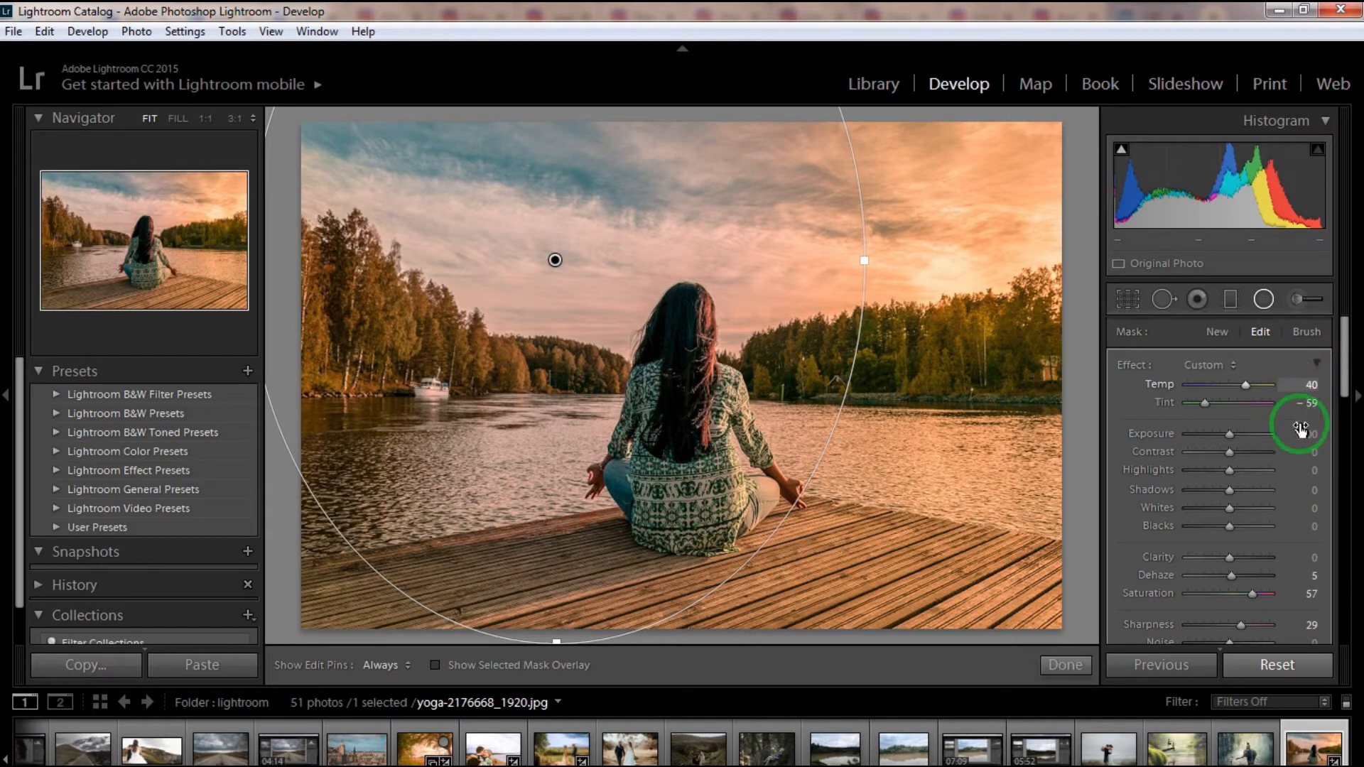
- Close the radial filter and compare the photo's before and after versions side by side, returning to the single view
click(1265, 302)
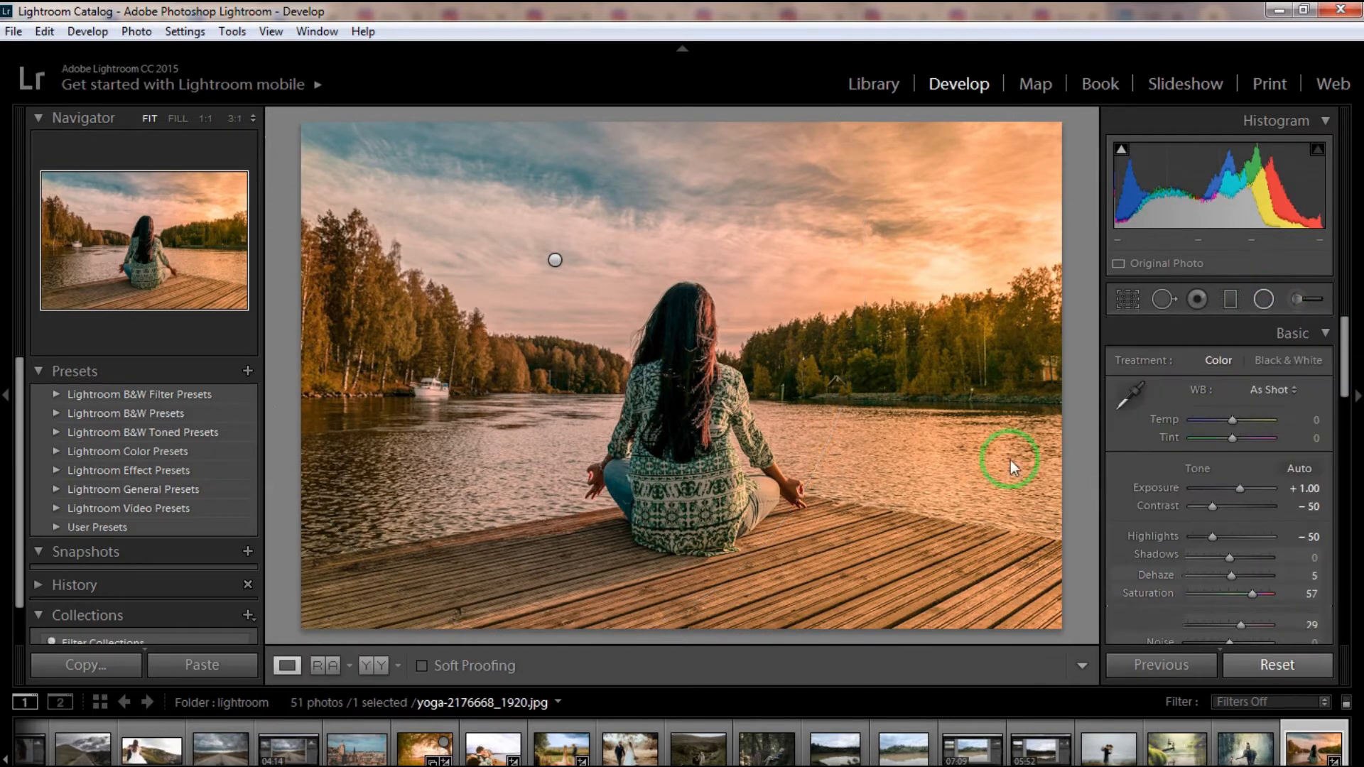
click(357, 669)
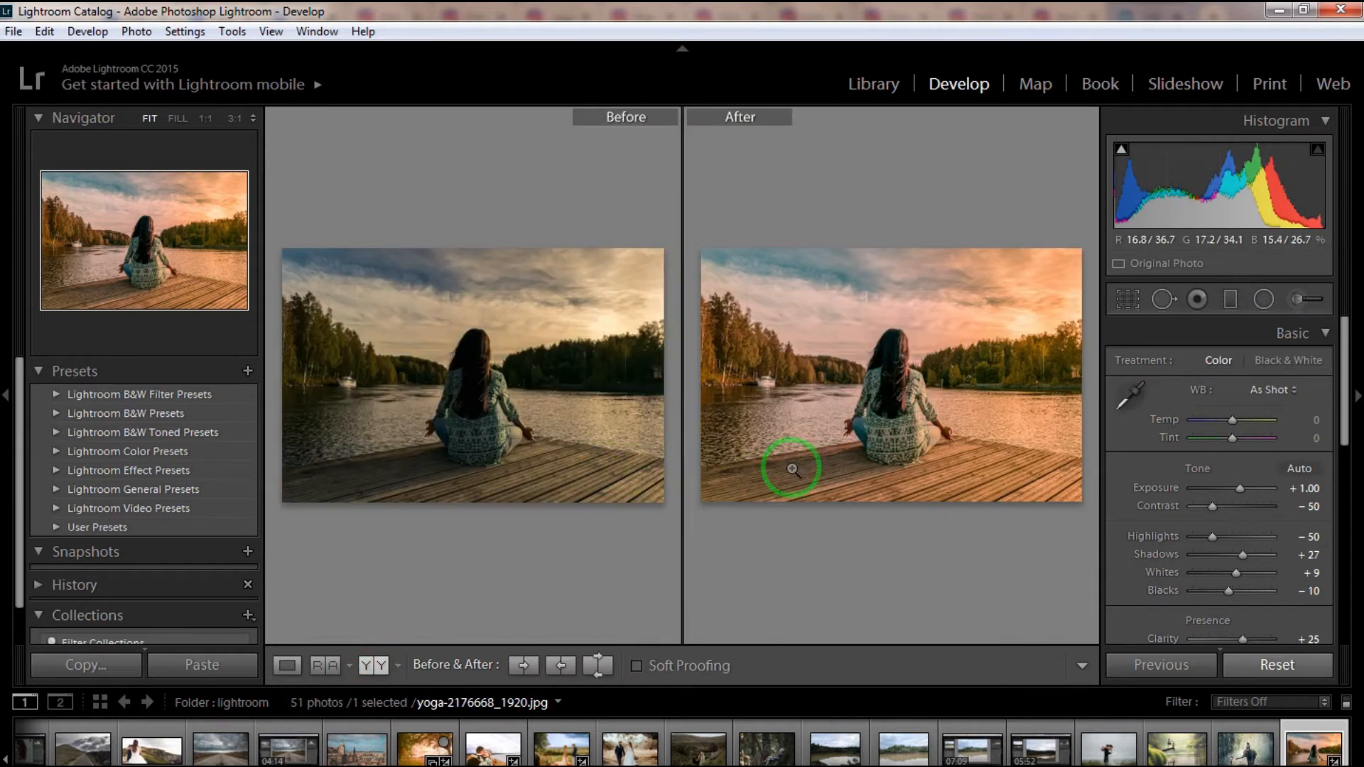
click(287, 665)
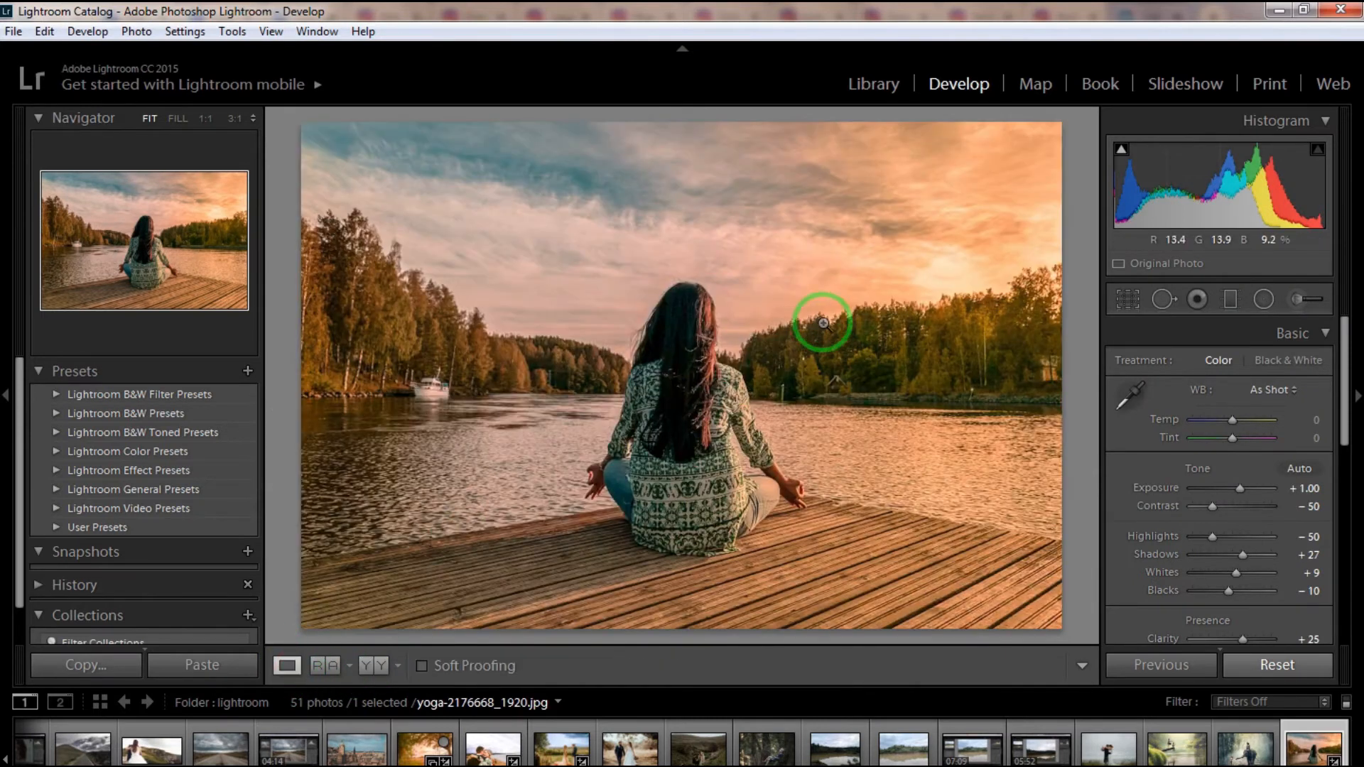
- Paint the lake water with the Adjustment Brush at Saturation 100, following the dock edge, far shoreline and woman's outline before filling the open areas
click(1299, 302)
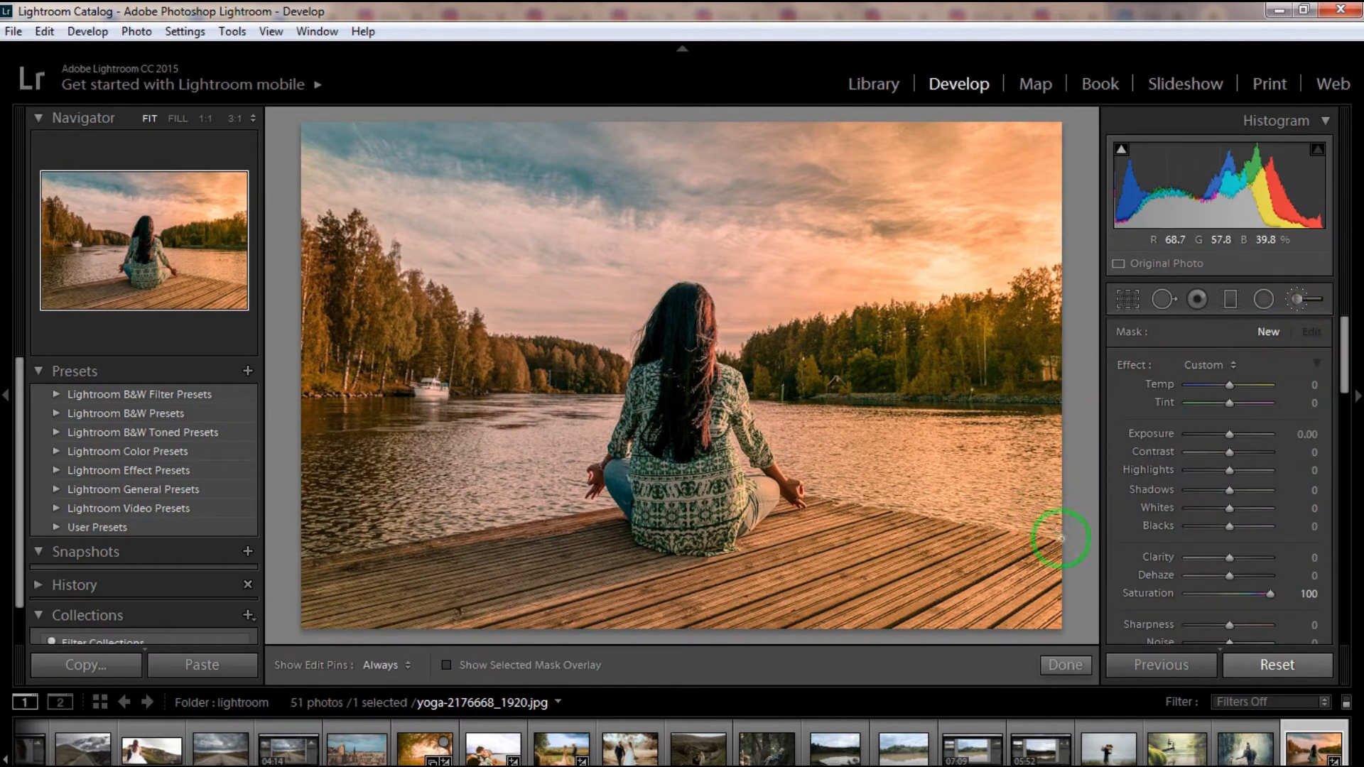
drag(1053, 534, 1022, 524)
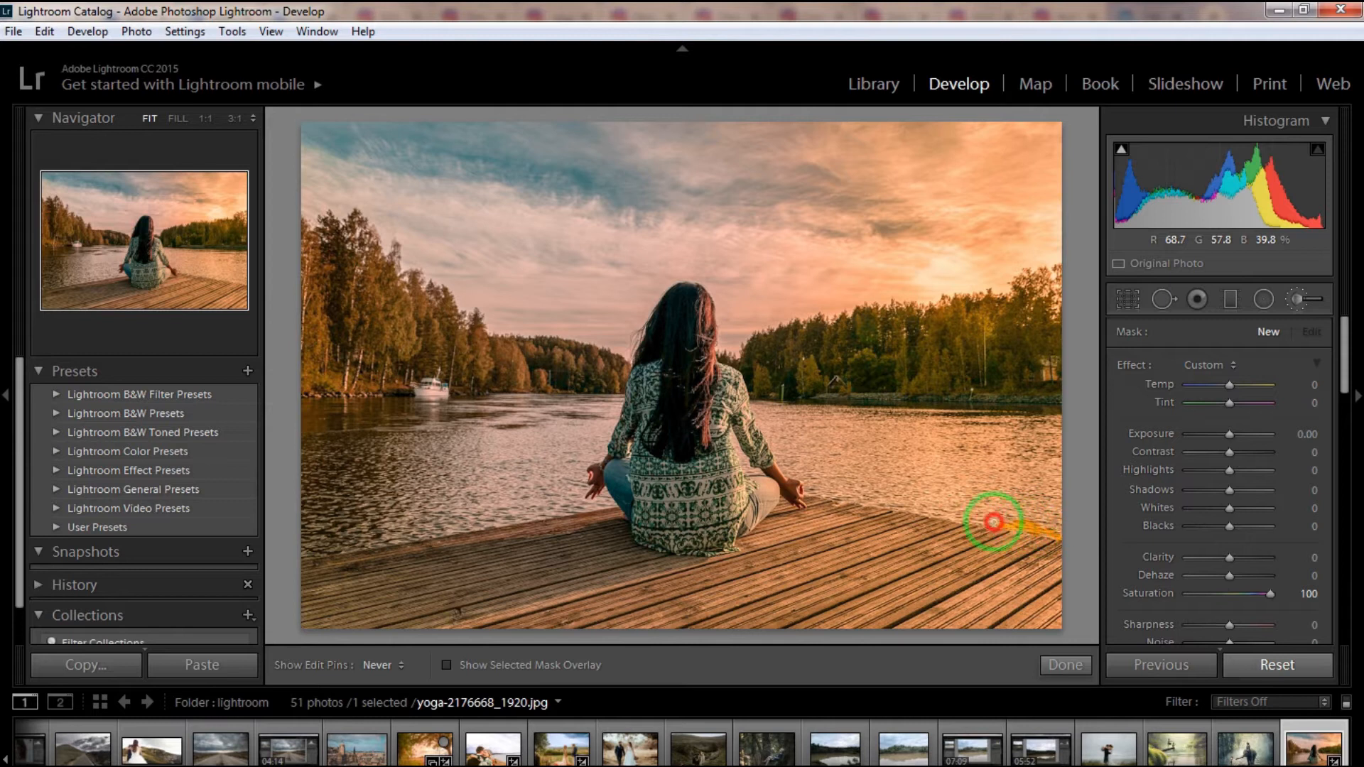
drag(827, 491, 811, 490)
drag(1060, 407, 755, 399)
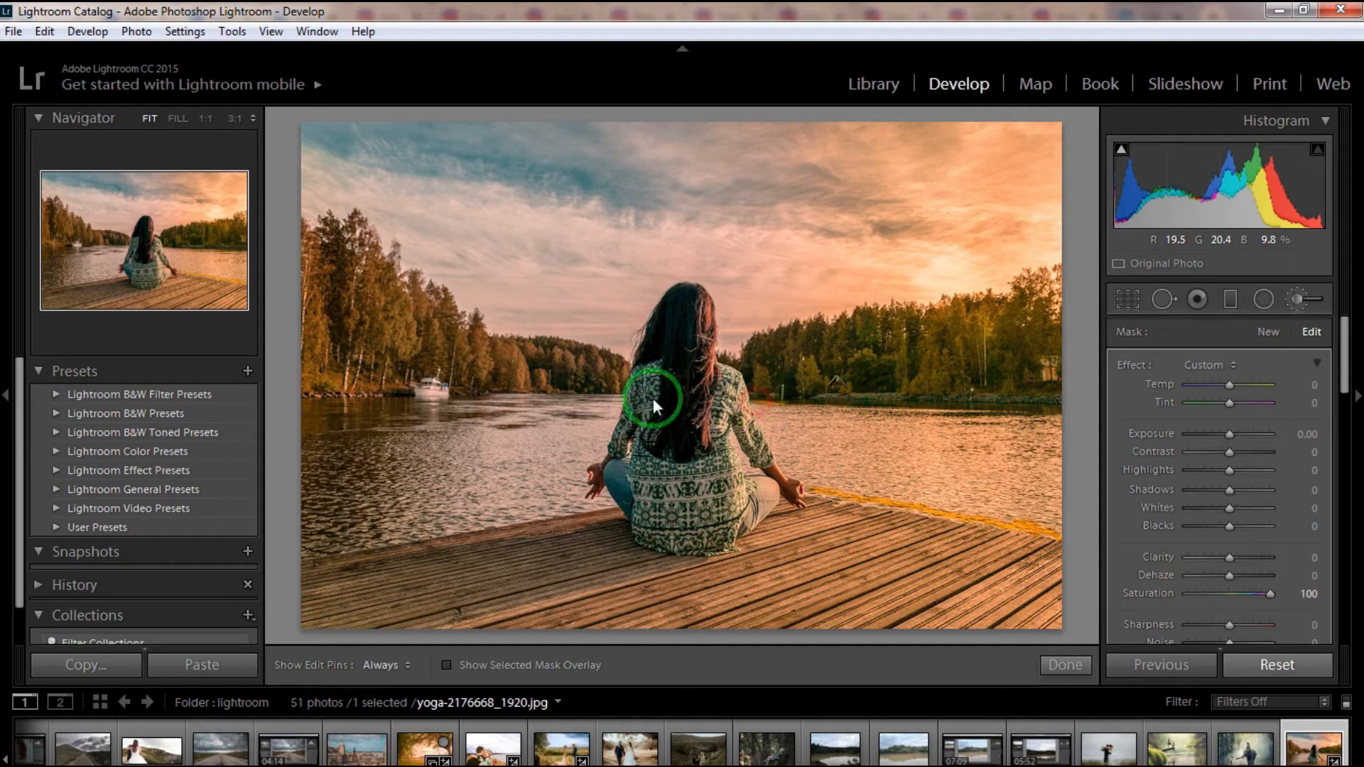
mouse_move(623, 395)
mouse_down()
mouse_move(307, 398)
mouse_move(304, 554)
mouse_move(614, 505)
mouse_move(607, 491)
mouse_move(581, 503)
mouse_move(581, 466)
mouse_move(602, 452)
mouse_move(620, 403)
mouse_move(760, 471)
mouse_move(733, 430)
mouse_move(751, 474)
mouse_up()
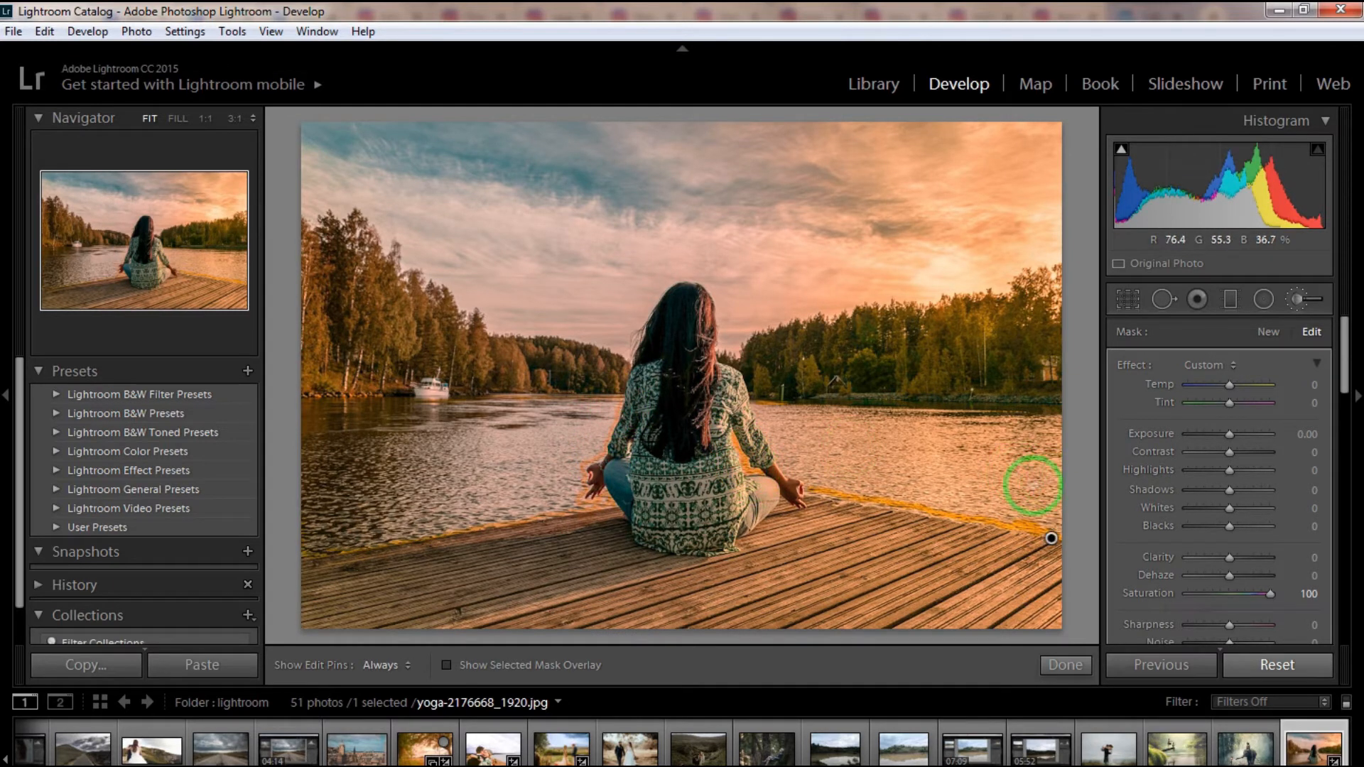
mouse_move(476, 486)
mouse_down()
mouse_move(516, 467)
mouse_move(483, 451)
mouse_move(515, 488)
mouse_move(385, 510)
mouse_move(428, 482)
mouse_move(374, 430)
mouse_move(392, 423)
mouse_move(322, 433)
mouse_move(335, 481)
mouse_move(382, 510)
mouse_move(324, 530)
mouse_move(446, 520)
mouse_move(421, 512)
mouse_move(483, 437)
mouse_move(475, 421)
mouse_move(531, 427)
mouse_move(604, 408)
mouse_move(534, 456)
mouse_move(522, 502)
mouse_move(568, 490)
mouse_move(555, 499)
mouse_move(579, 444)
mouse_up()
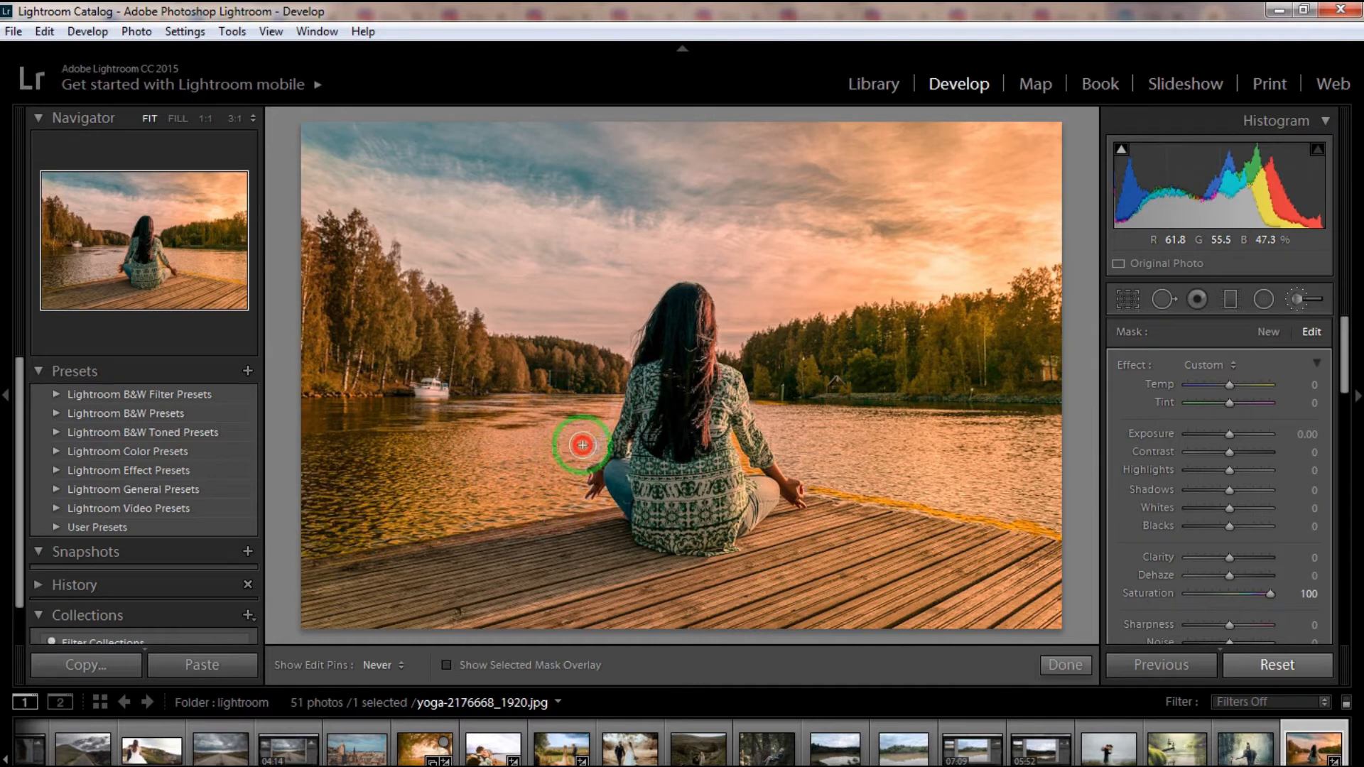
mouse_move(924, 452)
mouse_down()
mouse_move(955, 432)
mouse_move(1036, 431)
mouse_move(1051, 495)
mouse_move(1044, 508)
mouse_move(1008, 494)
mouse_move(1004, 470)
mouse_move(941, 495)
mouse_move(872, 457)
mouse_move(884, 428)
mouse_move(790, 424)
mouse_move(846, 463)
mouse_up()
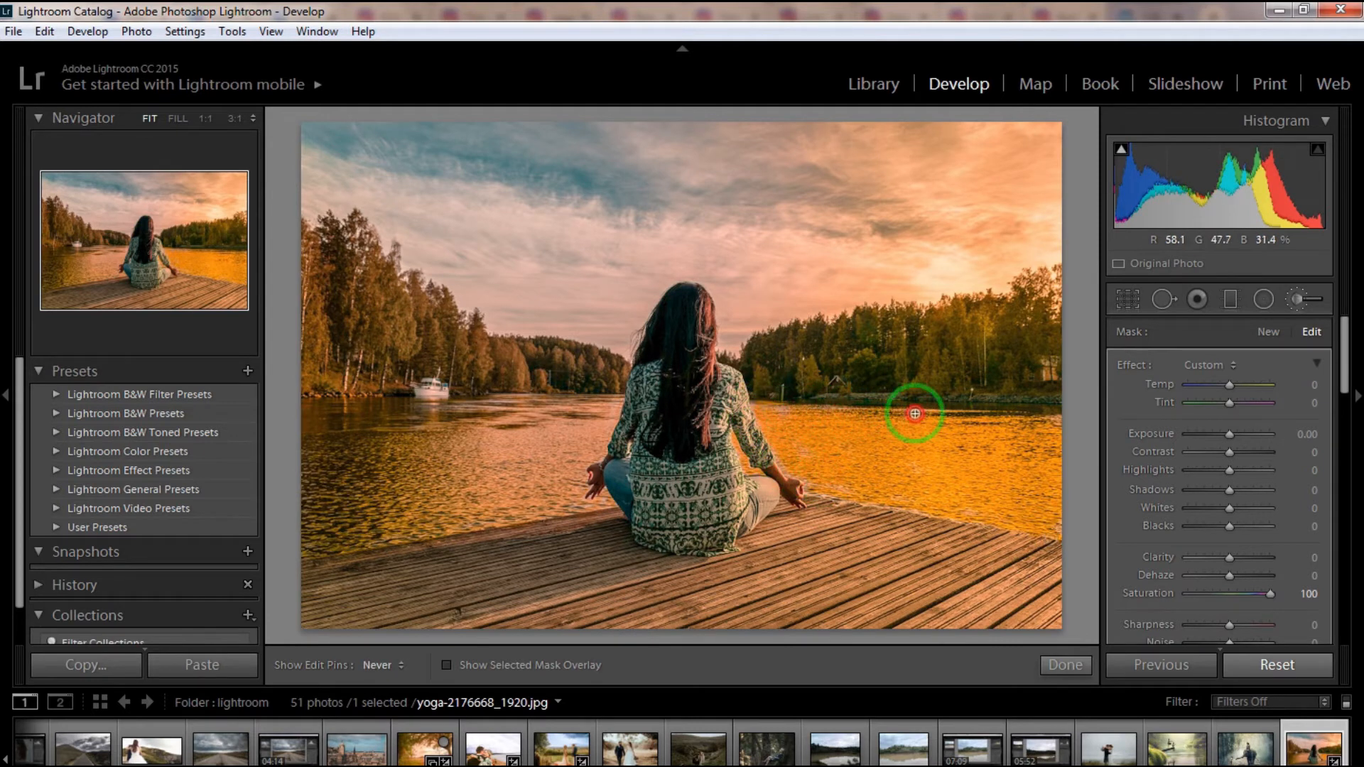
drag(572, 489, 450, 503)
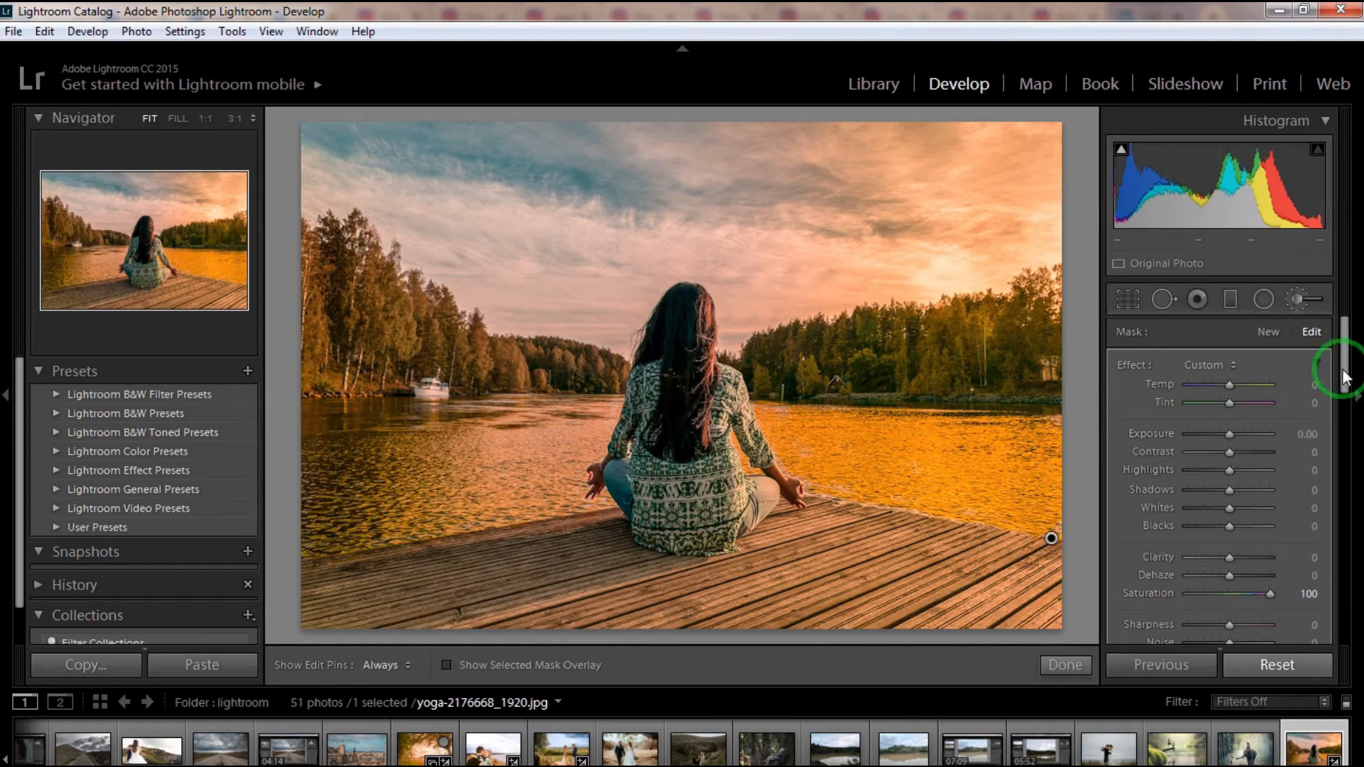
- Lower the Saturation of the brush adjustment on the lake water
mouse_move(1345, 376)
mouse_down()
mouse_move(1330, 405)
mouse_move(1279, 428)
mouse_up()
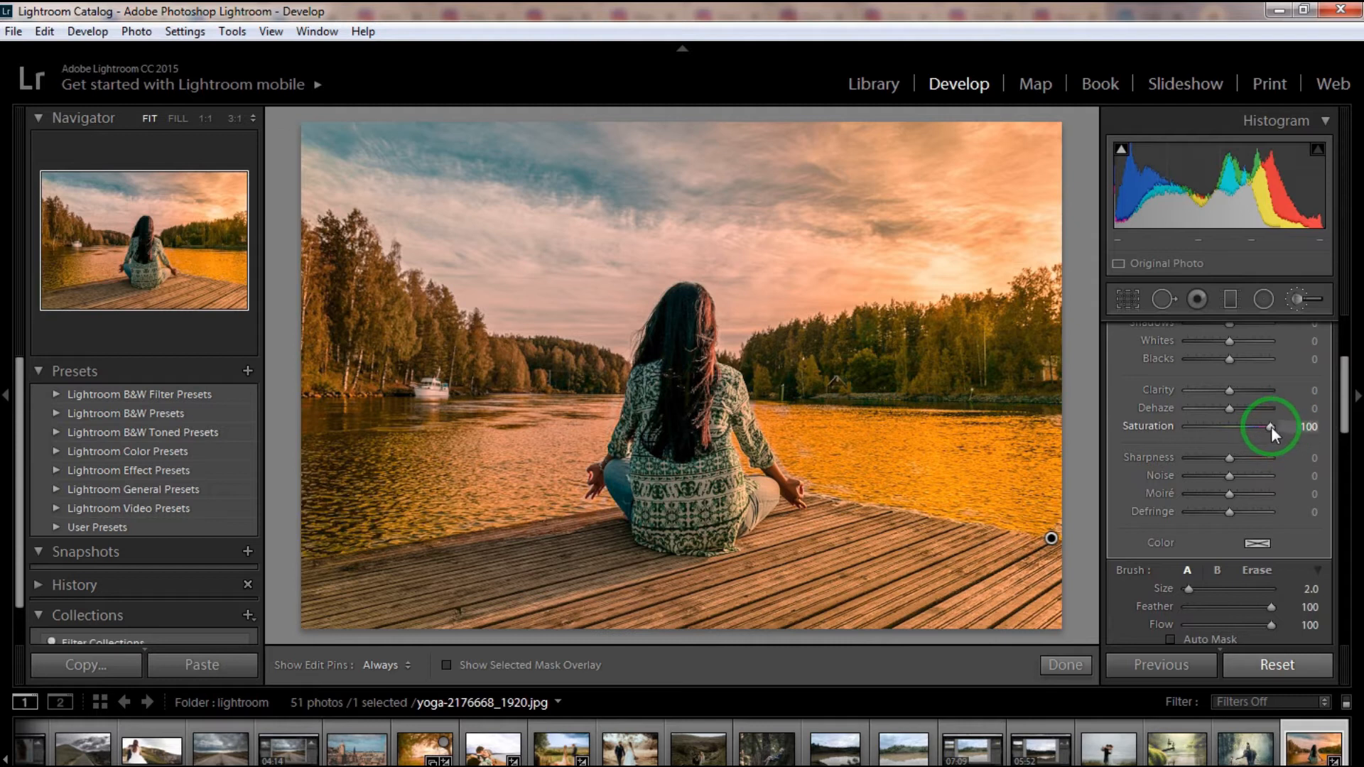
drag(1278, 425, 1210, 440)
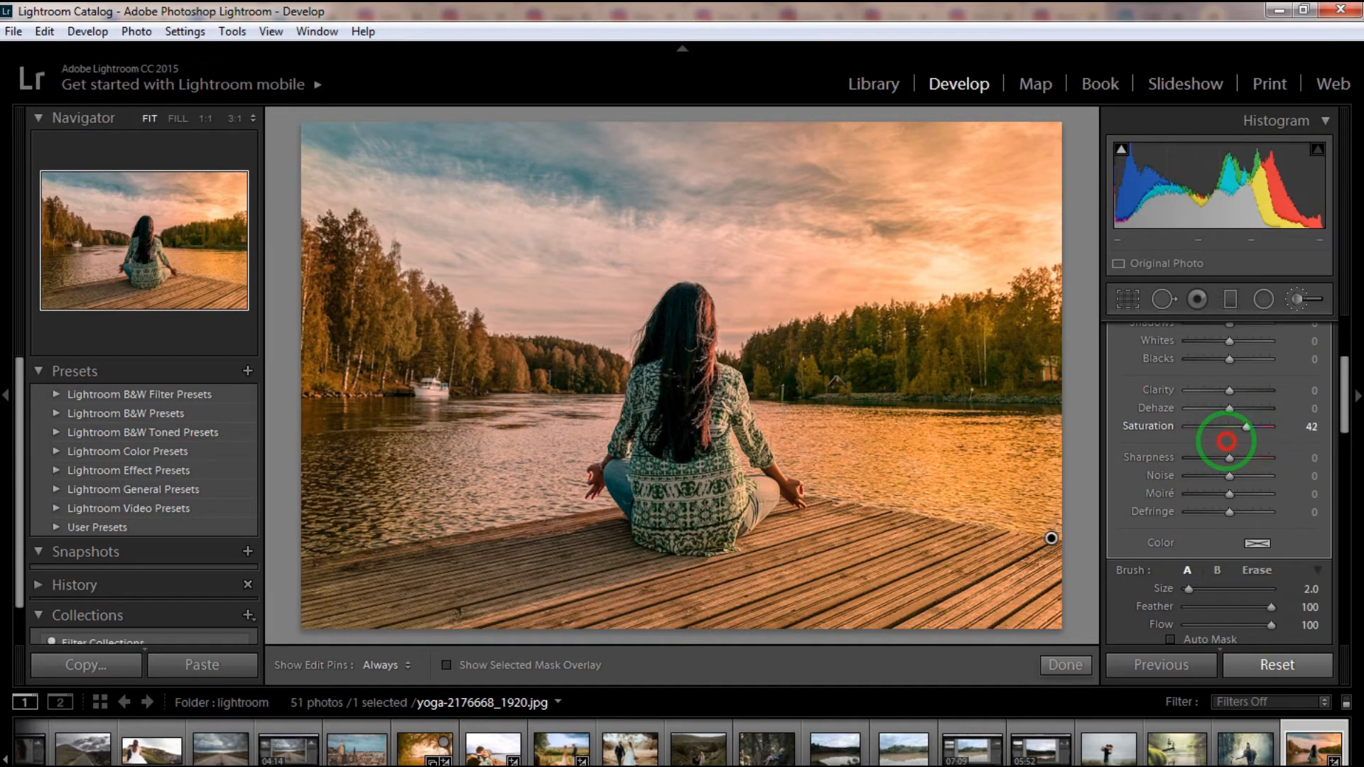
mouse_move(1343, 405)
mouse_down()
mouse_move(1341, 495)
mouse_move(1340, 462)
mouse_up()
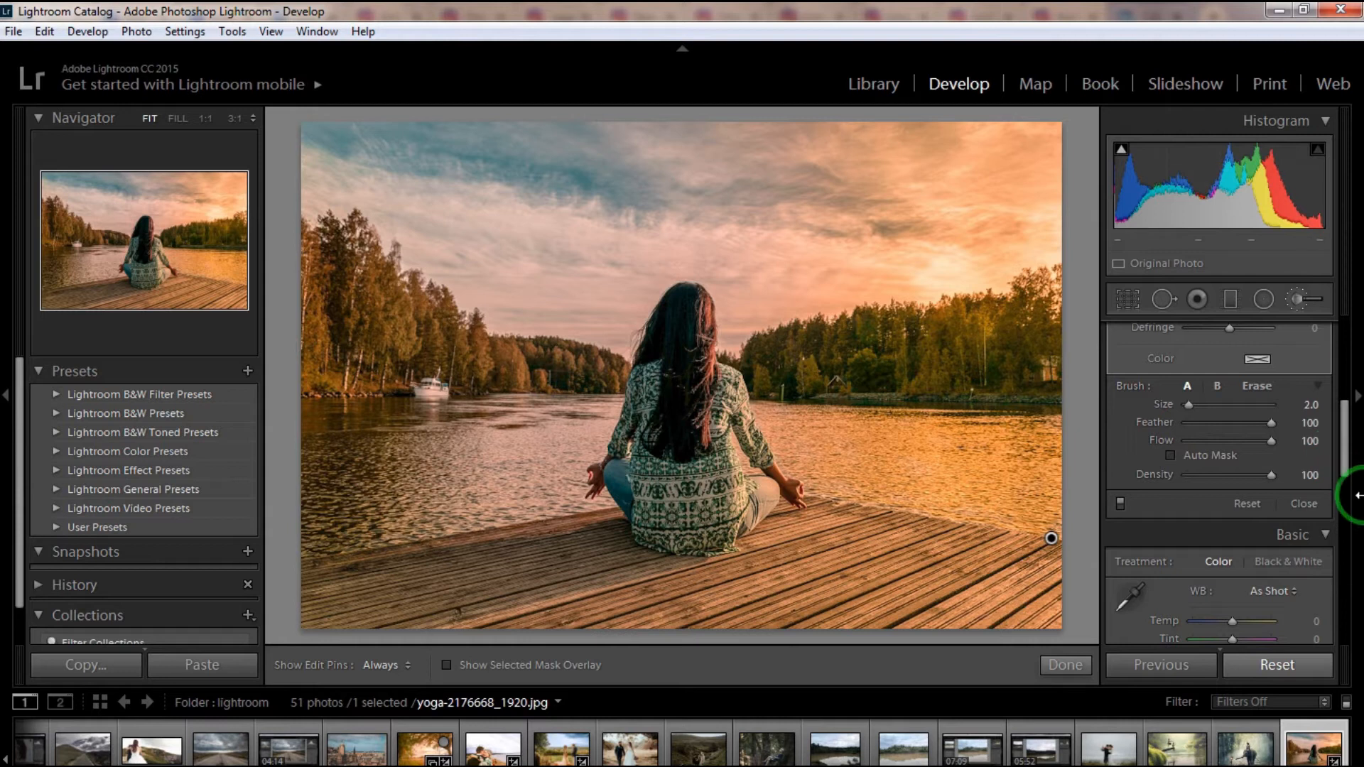
drag(1340, 448, 1338, 579)
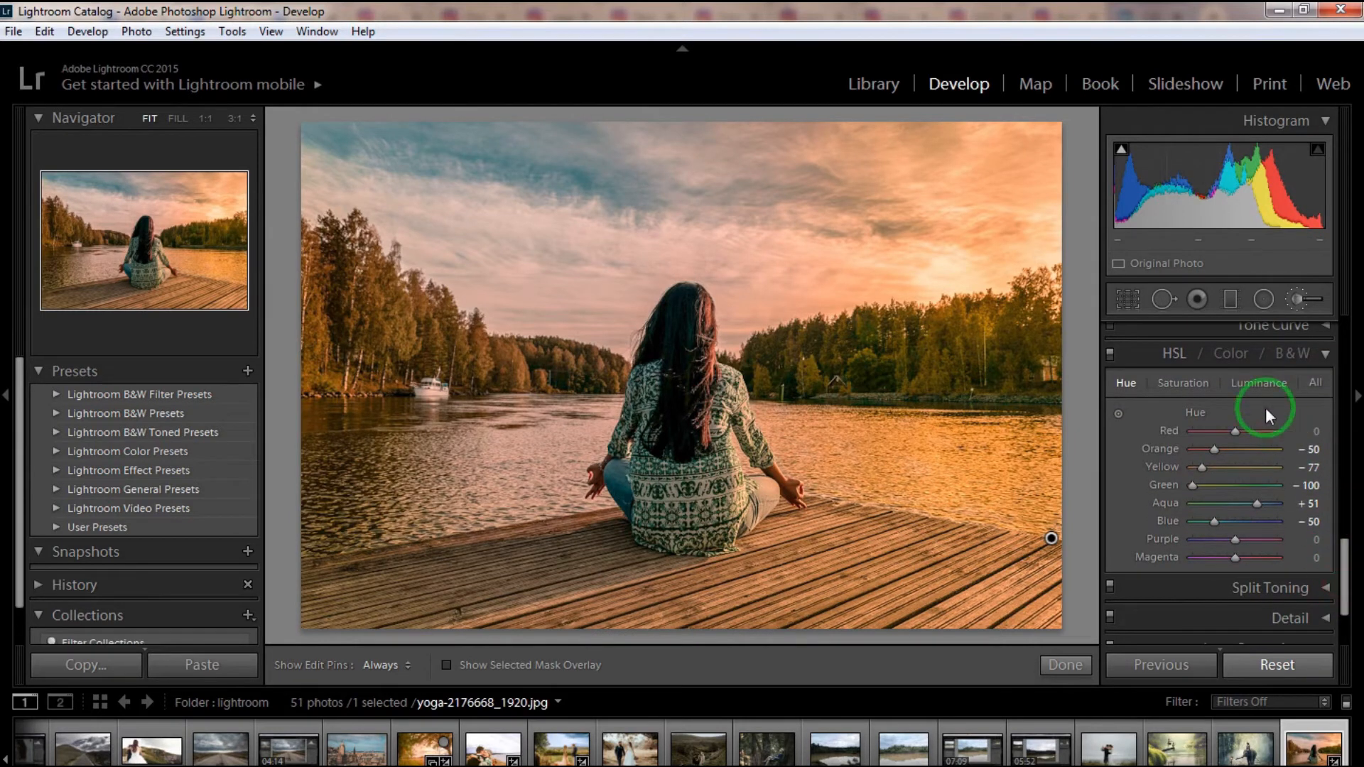
- Set the blue tones' Hue to +1, Saturation to about +57 and Luminance to about +40 in the Color adjustments
click(1219, 355)
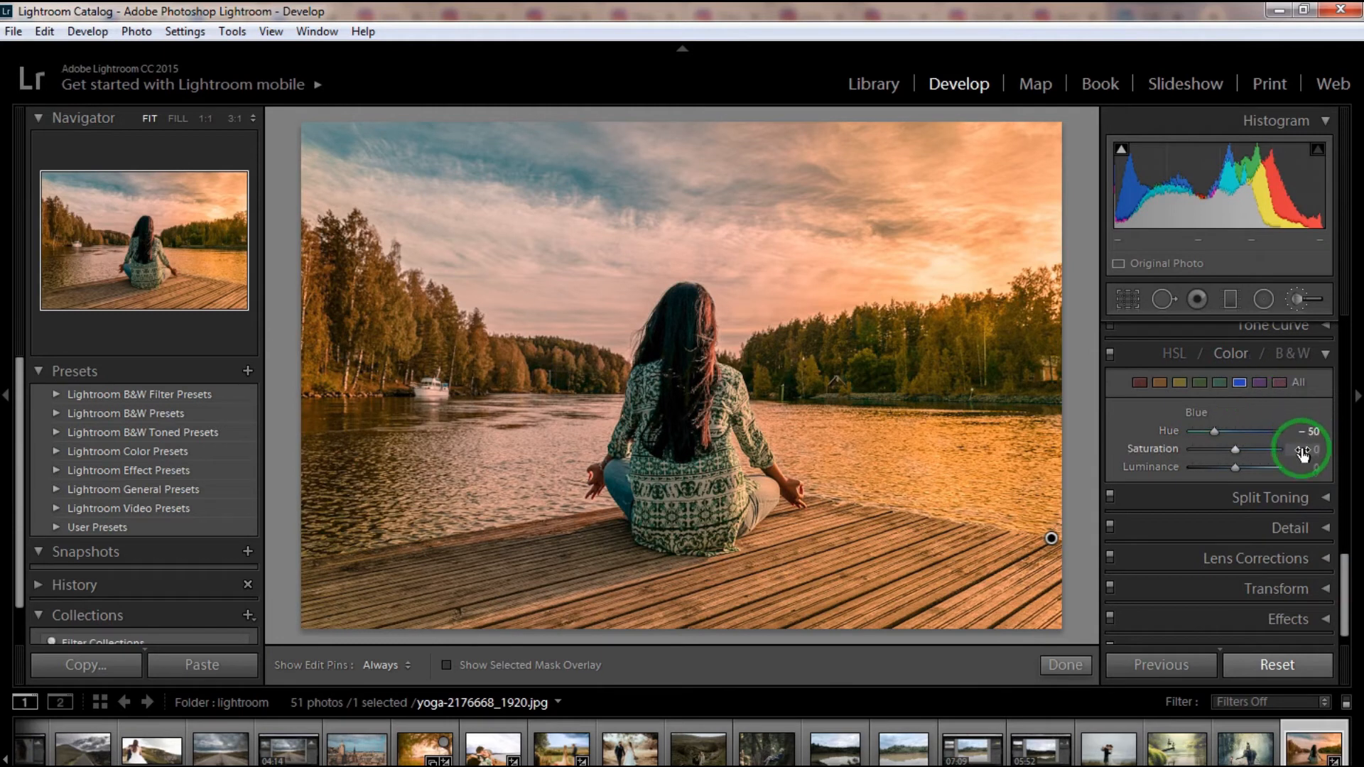
drag(1313, 430, 1349, 428)
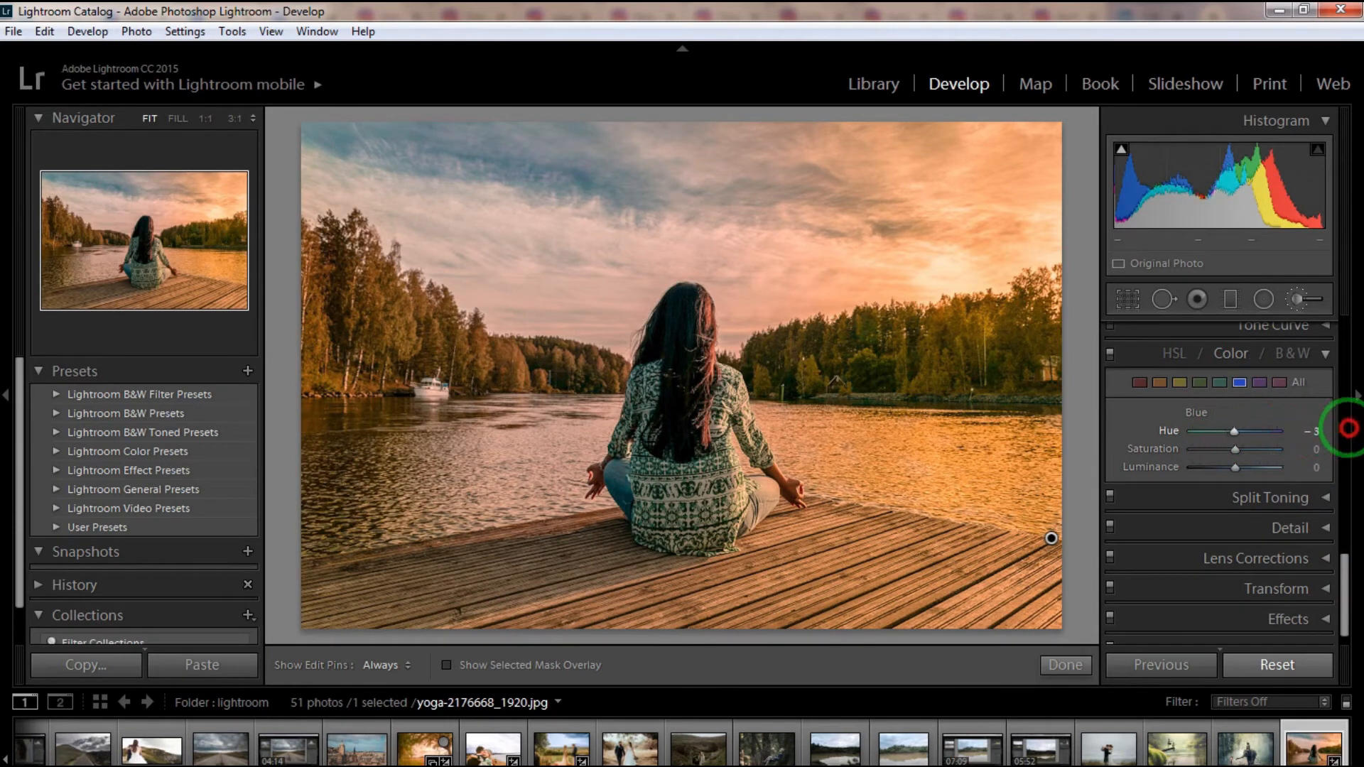
key(o)
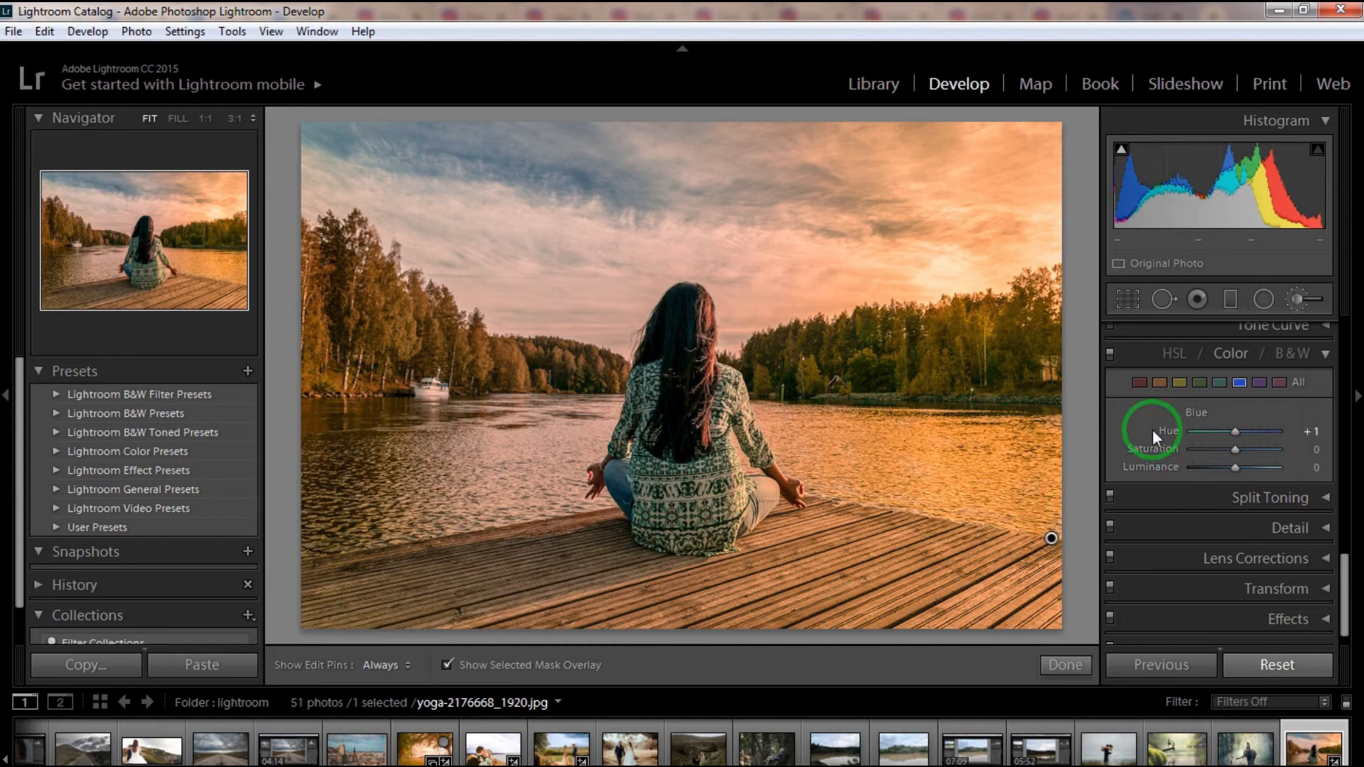
key(o)
drag(1301, 457, 1353, 449)
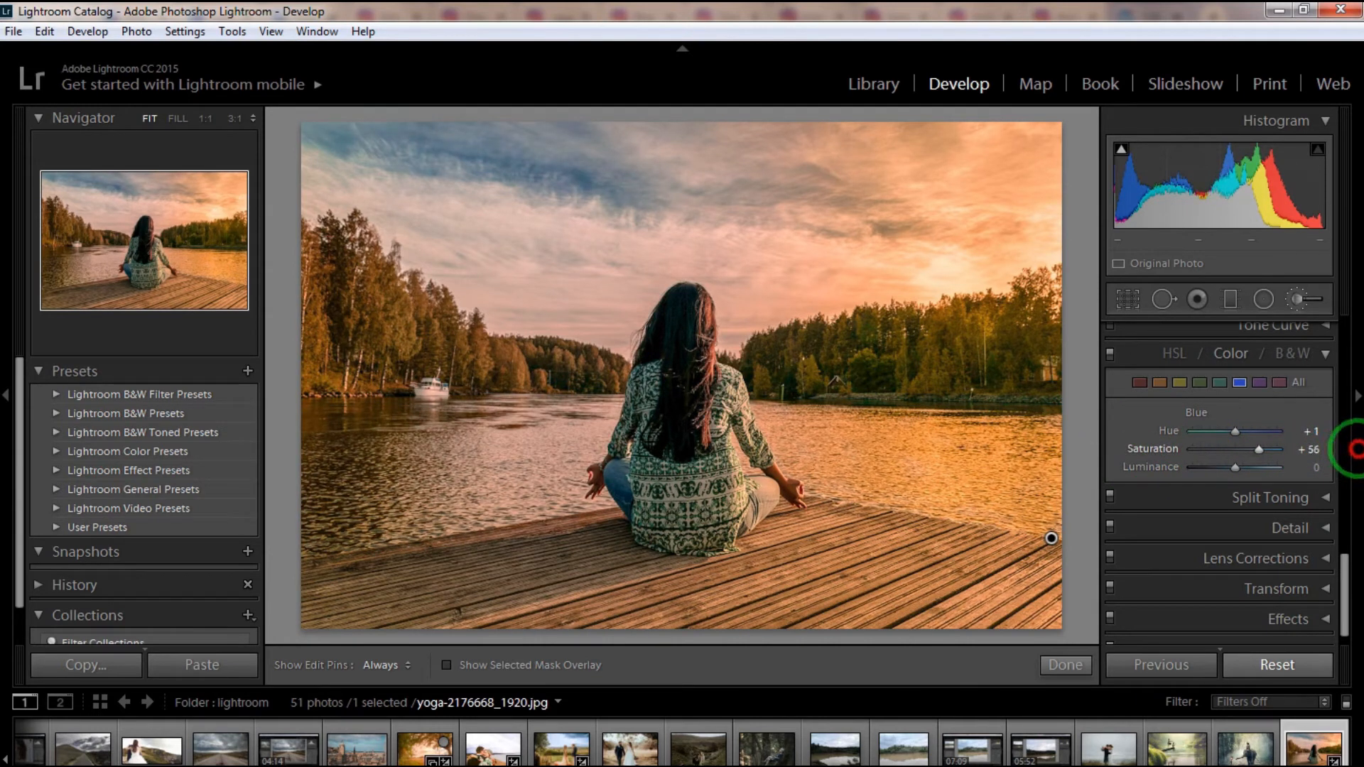
drag(1313, 467, 1339, 469)
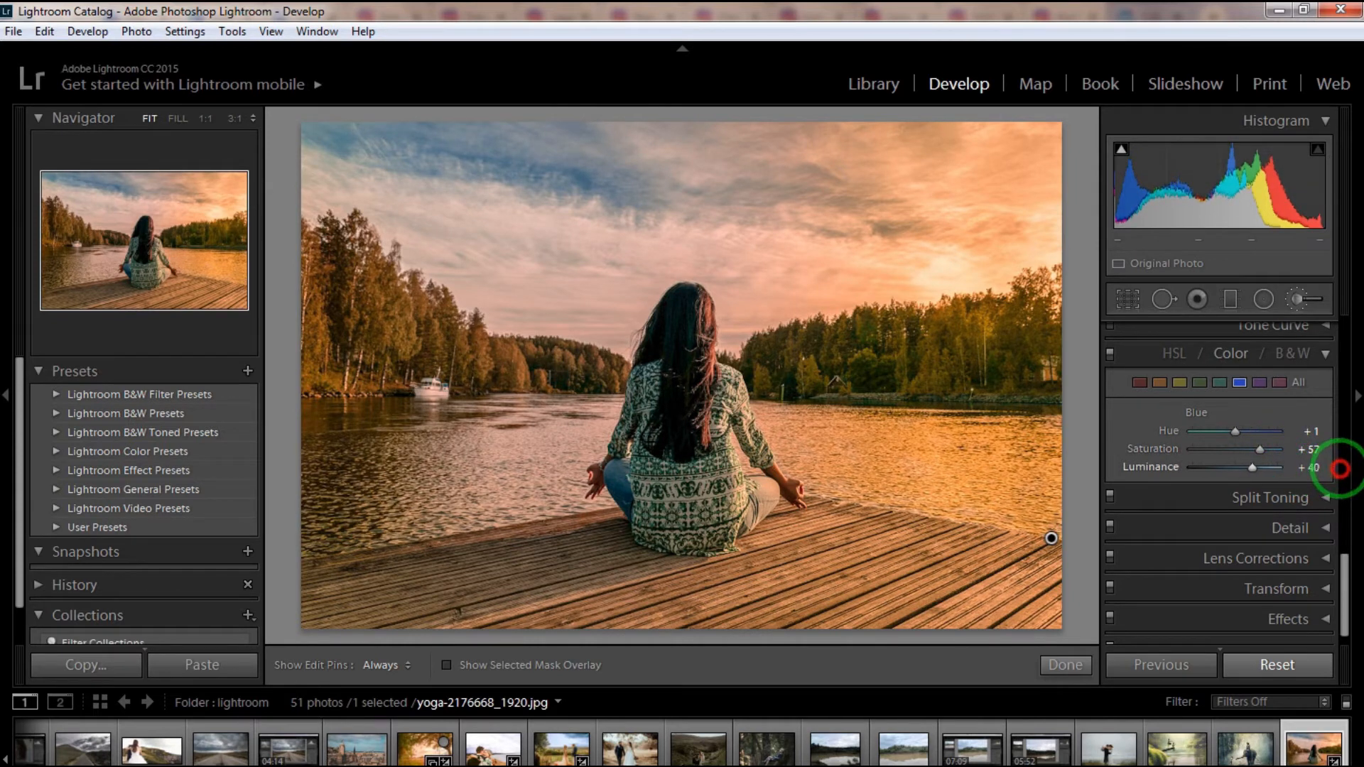
- Set the aqua tones' Saturation to +43 and raise their Luminance
click(1218, 383)
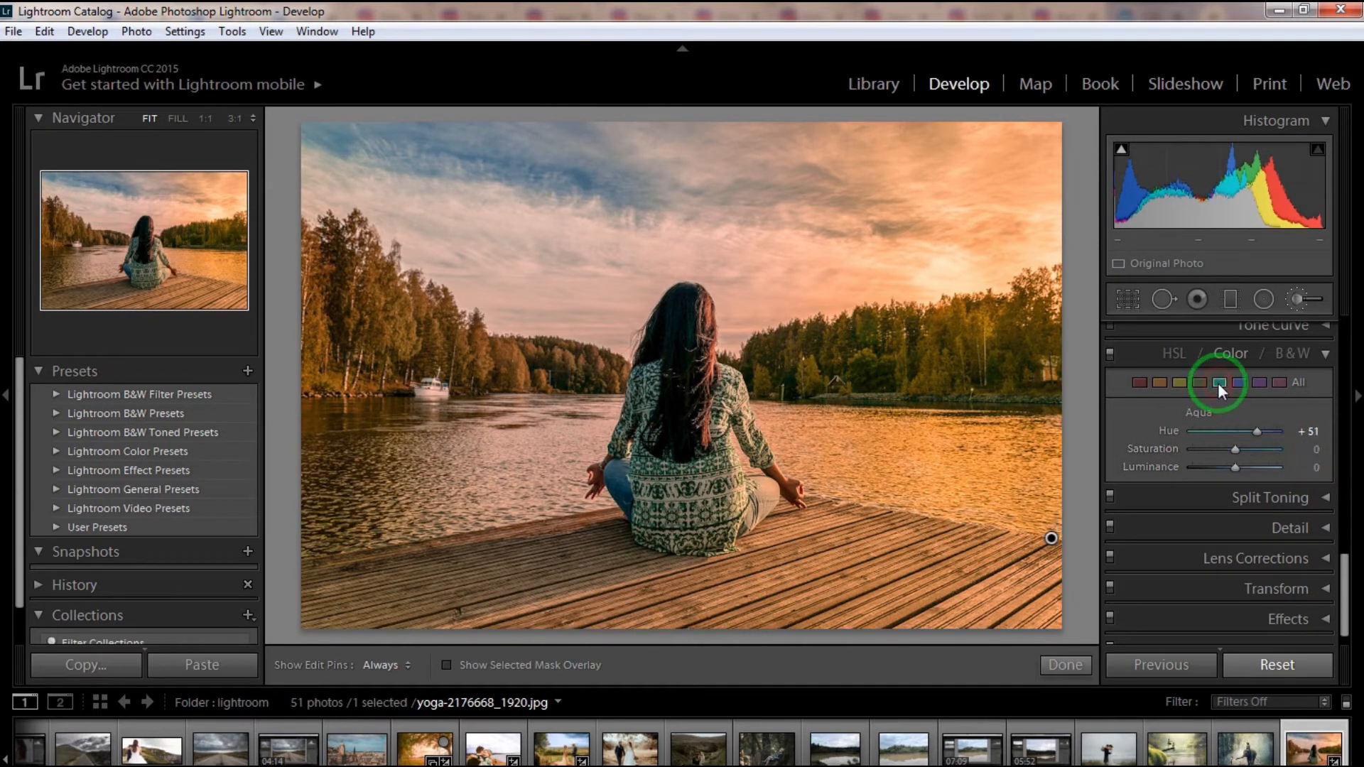
drag(1303, 449, 1348, 441)
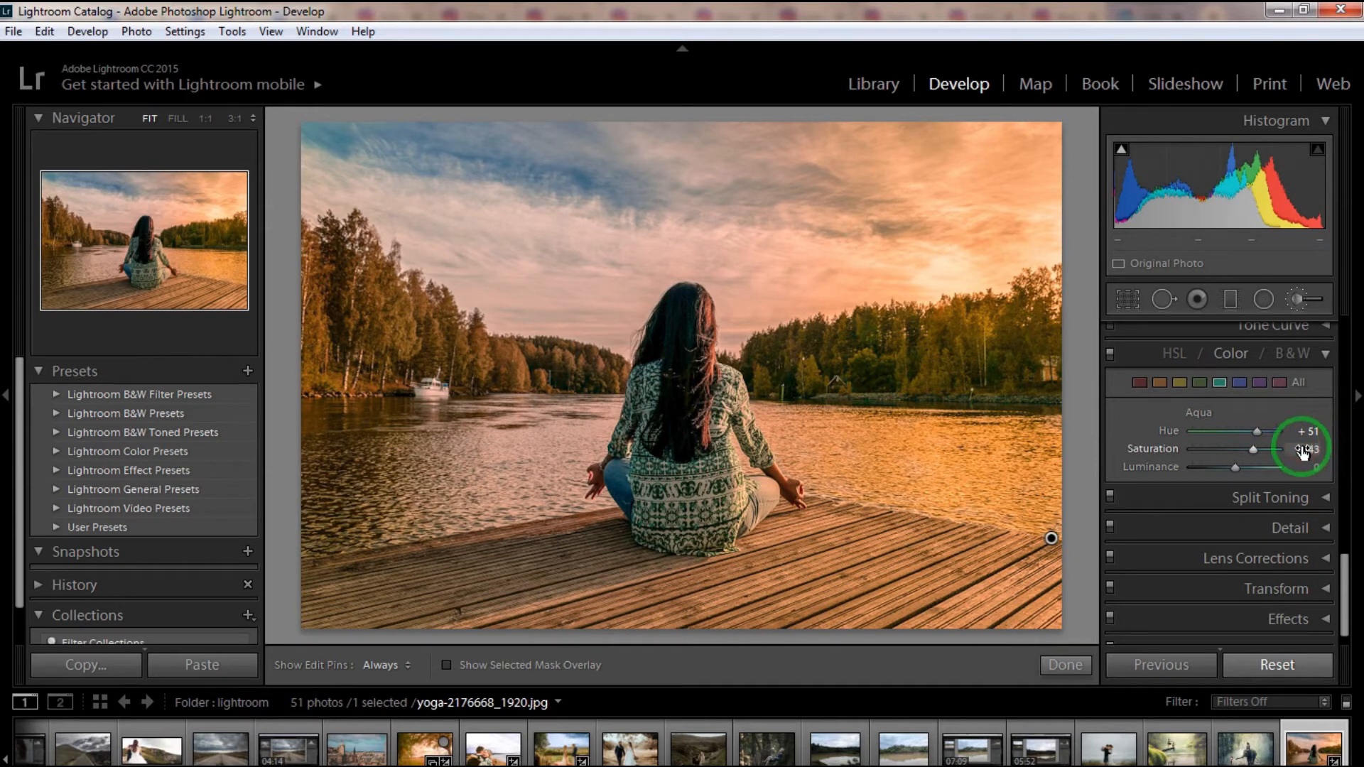
drag(1311, 467, 1346, 466)
- Set the lake brush's Temp to -30, Contrast 10, Highlights 31, Shadows 32, Clarity -49, Dehaze -12, Sharpness 30 and Noise 14
drag(1344, 618, 1272, 385)
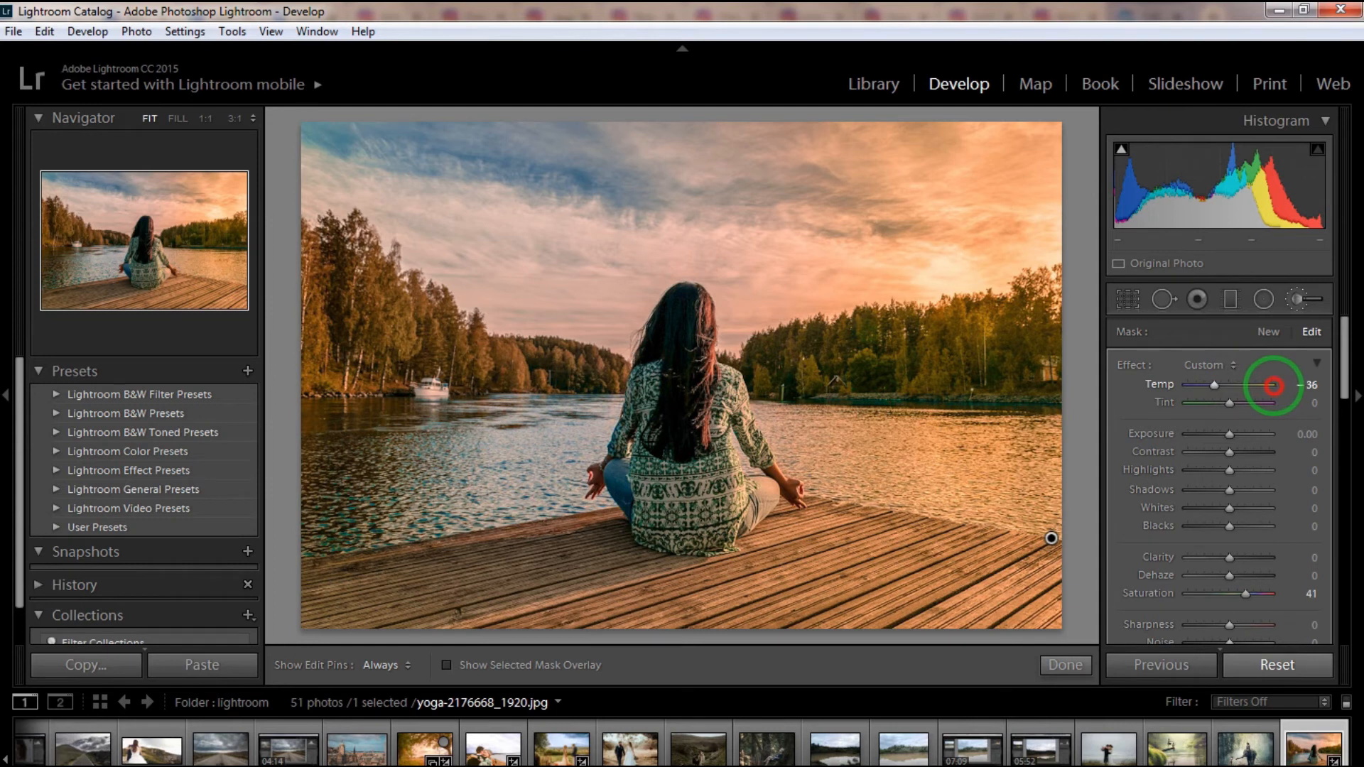
drag(1279, 385, 1280, 387)
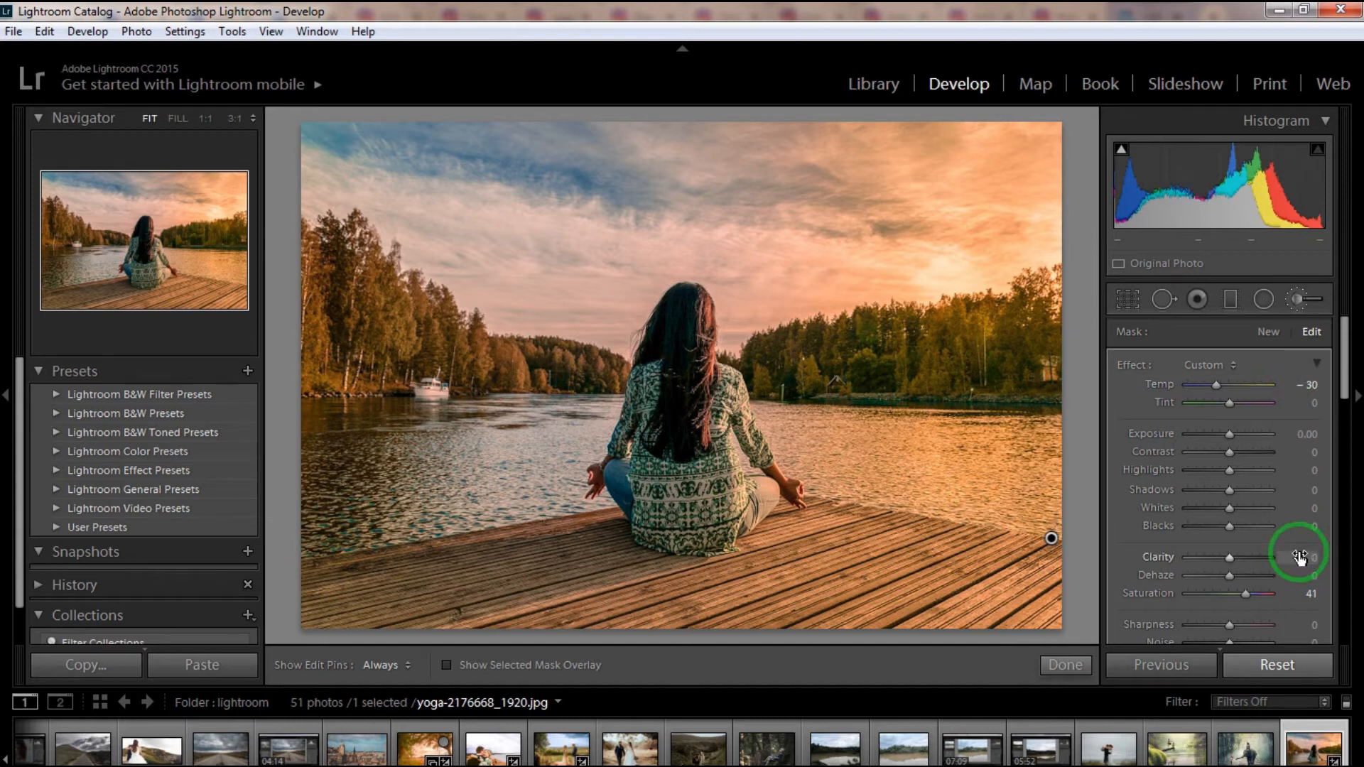
drag(1313, 469, 1265, 485)
scroll(1299, 501, down, 2)
click(1304, 513)
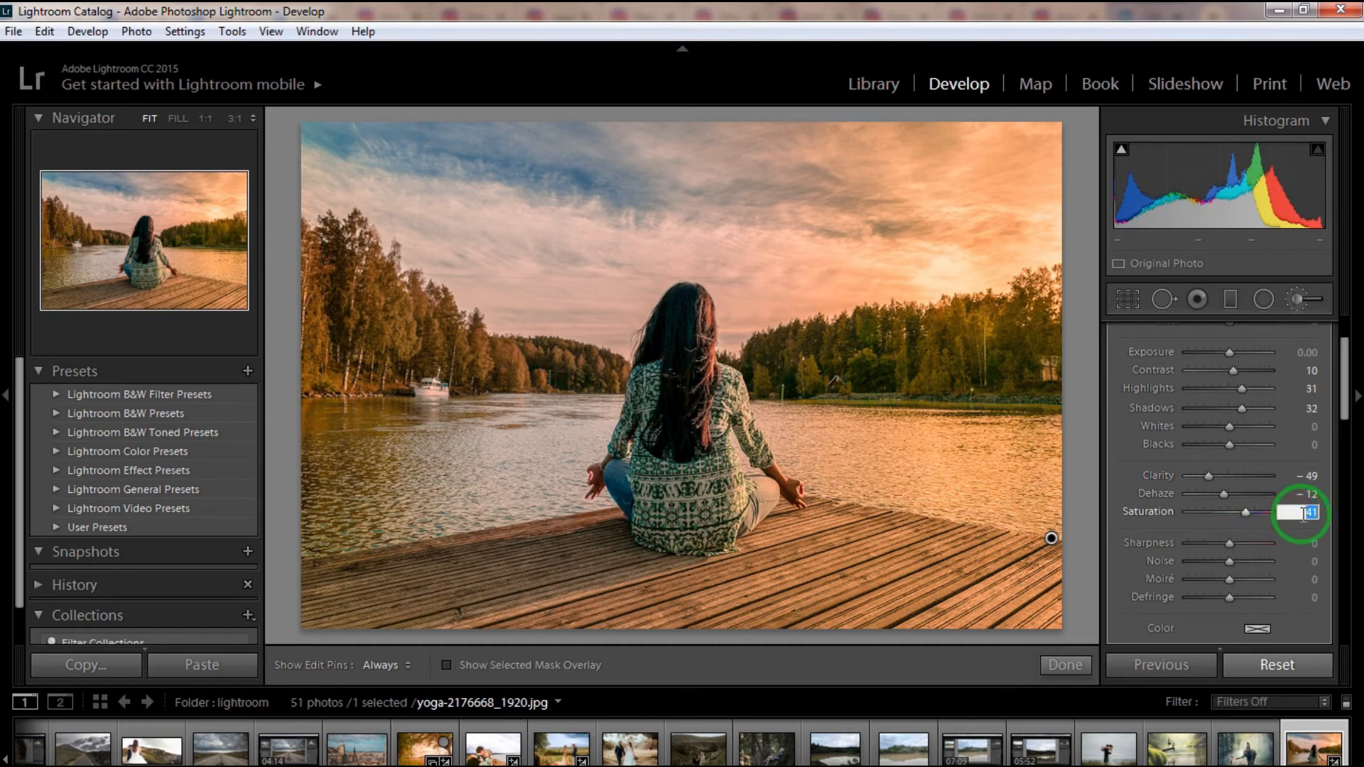
click(1247, 512)
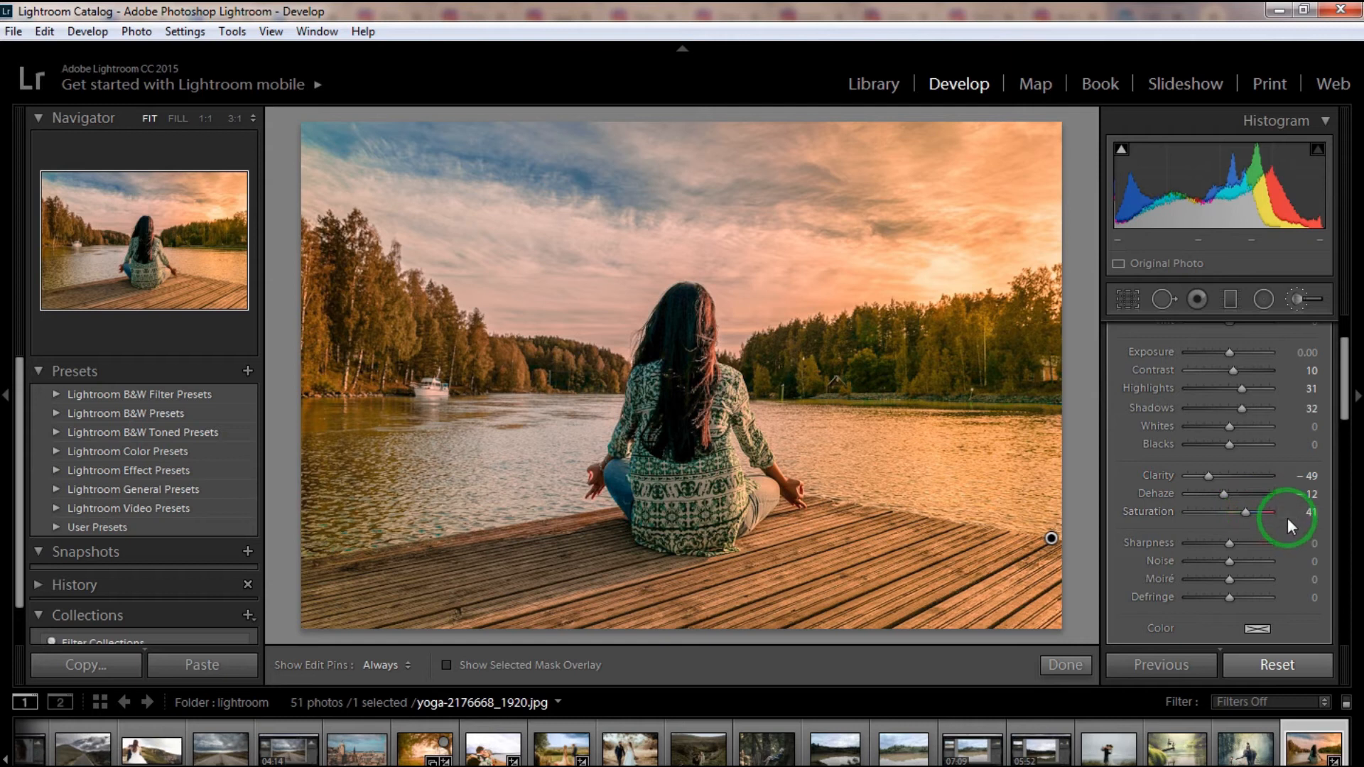
drag(1313, 543, 1343, 545)
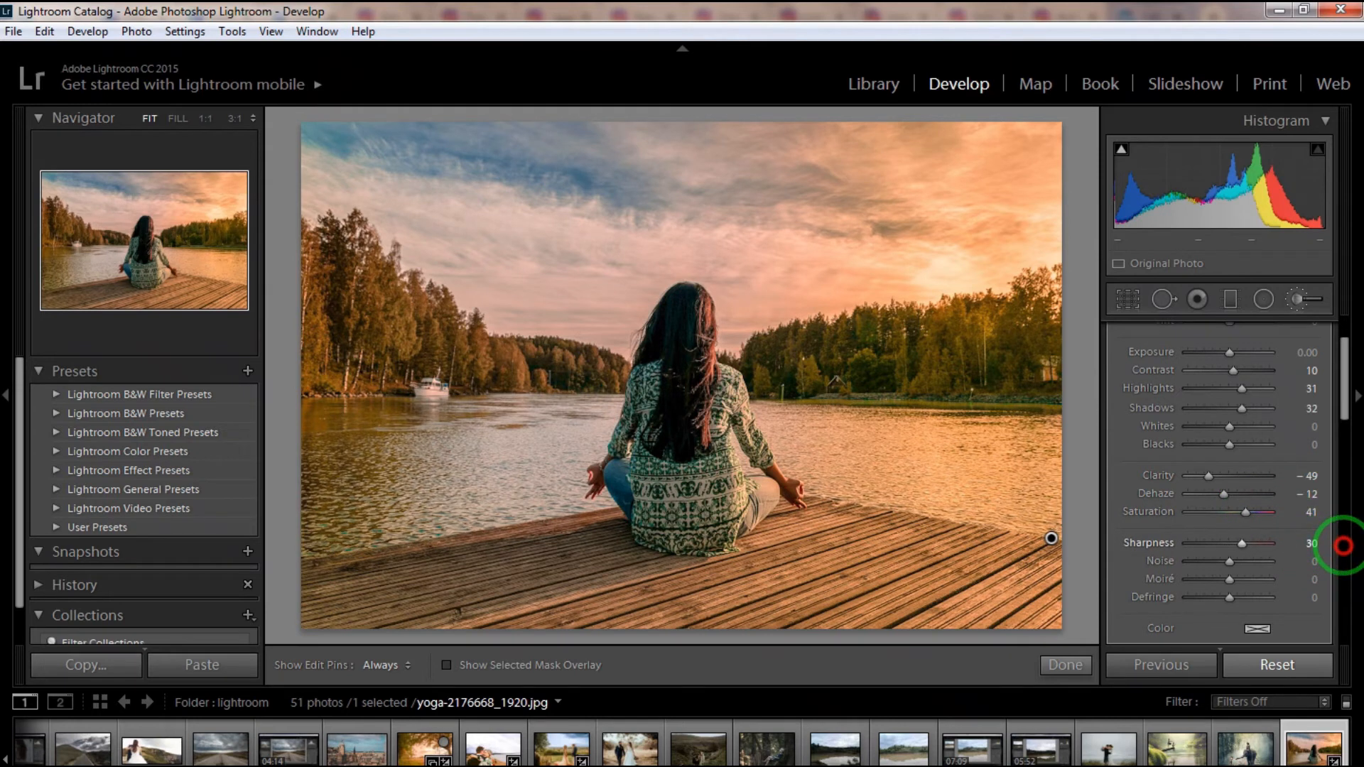
drag(1303, 566, 1315, 565)
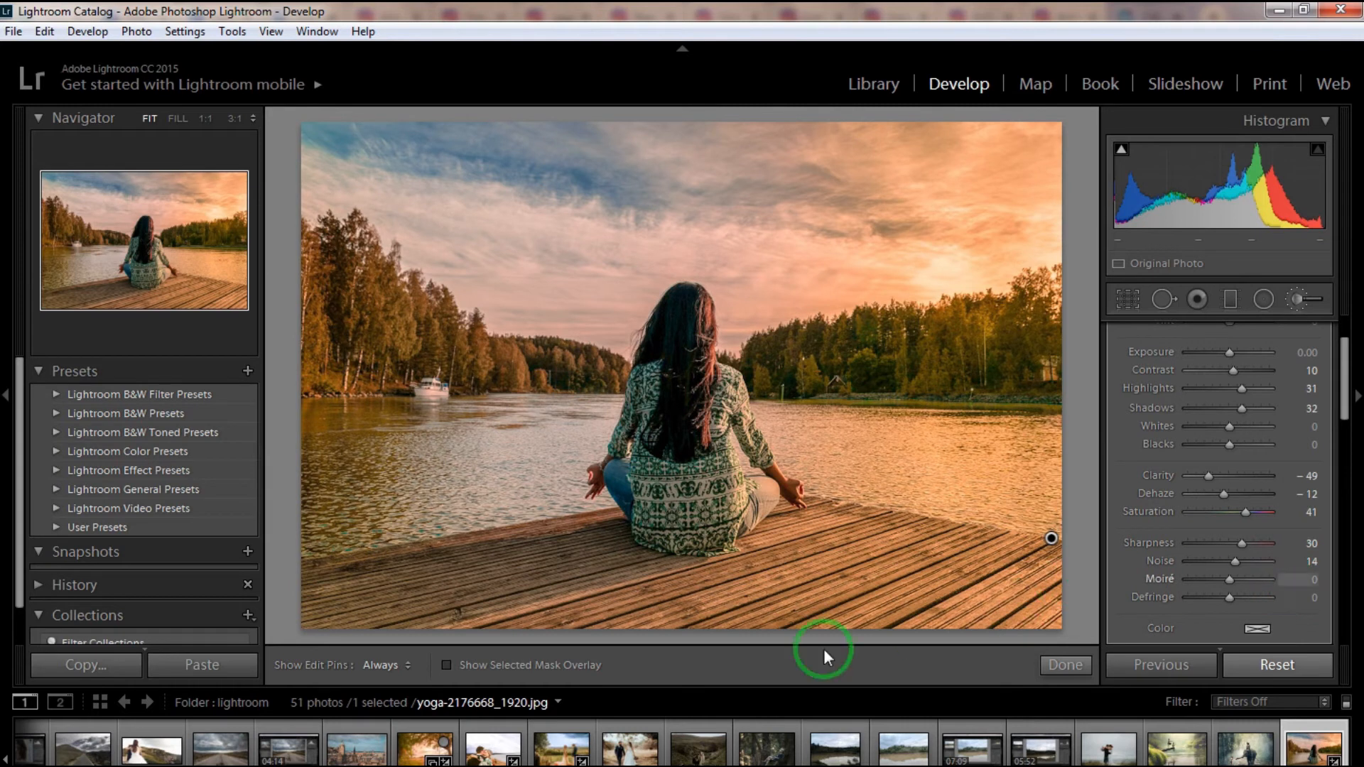
- Close the Adjustment Brush and compare the before and after versions side by side, returning to the single view
click(1297, 302)
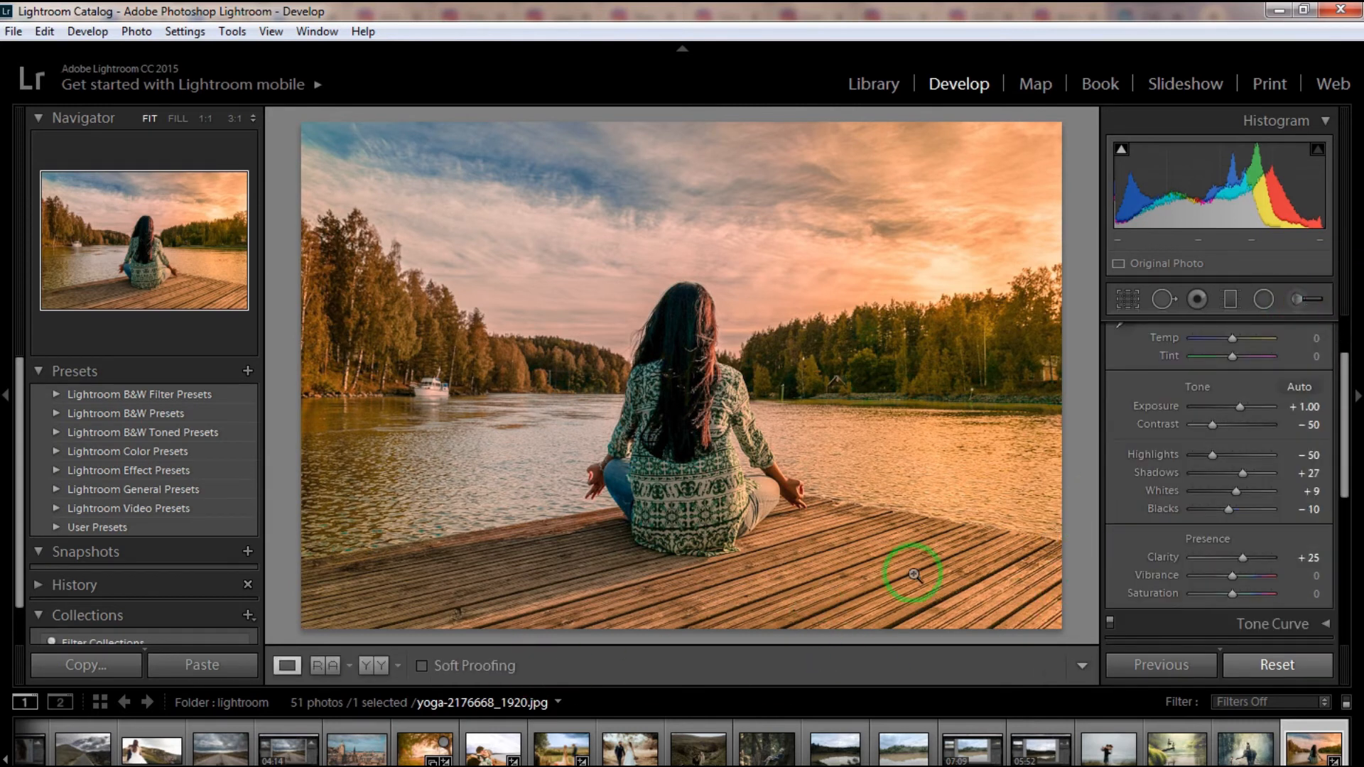
click(369, 668)
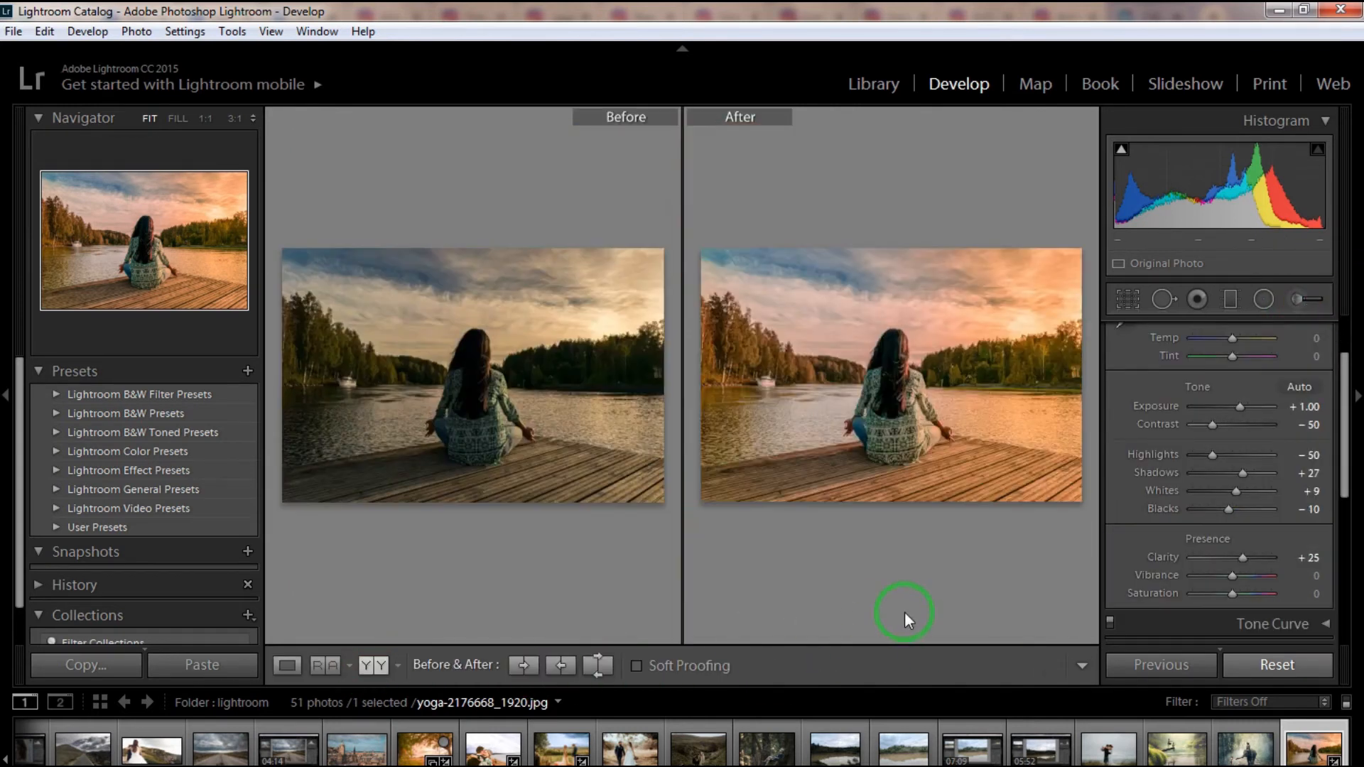
click(287, 665)
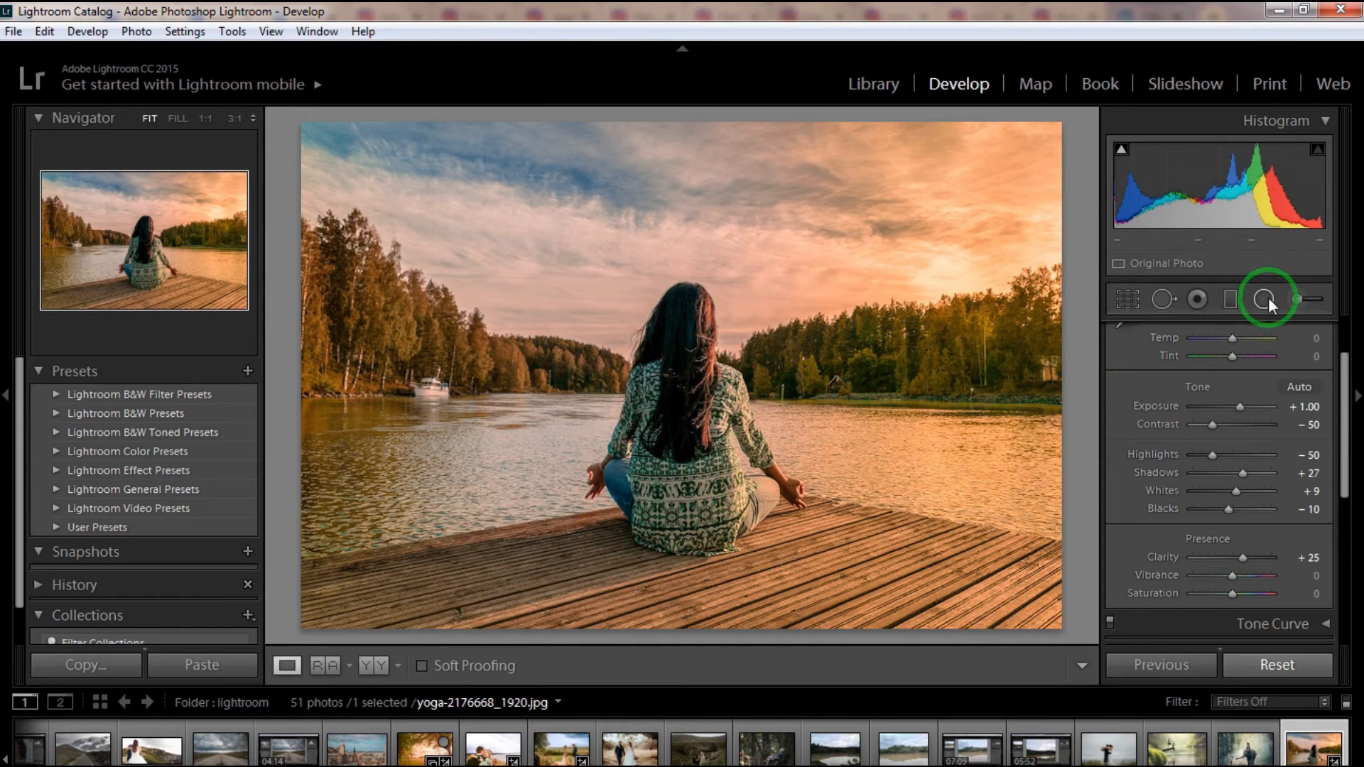
- Paint a new Adjustment Brush mask over the woman's hair at Saturation 100 and Temp 48, with the mask overlay shown
click(1296, 298)
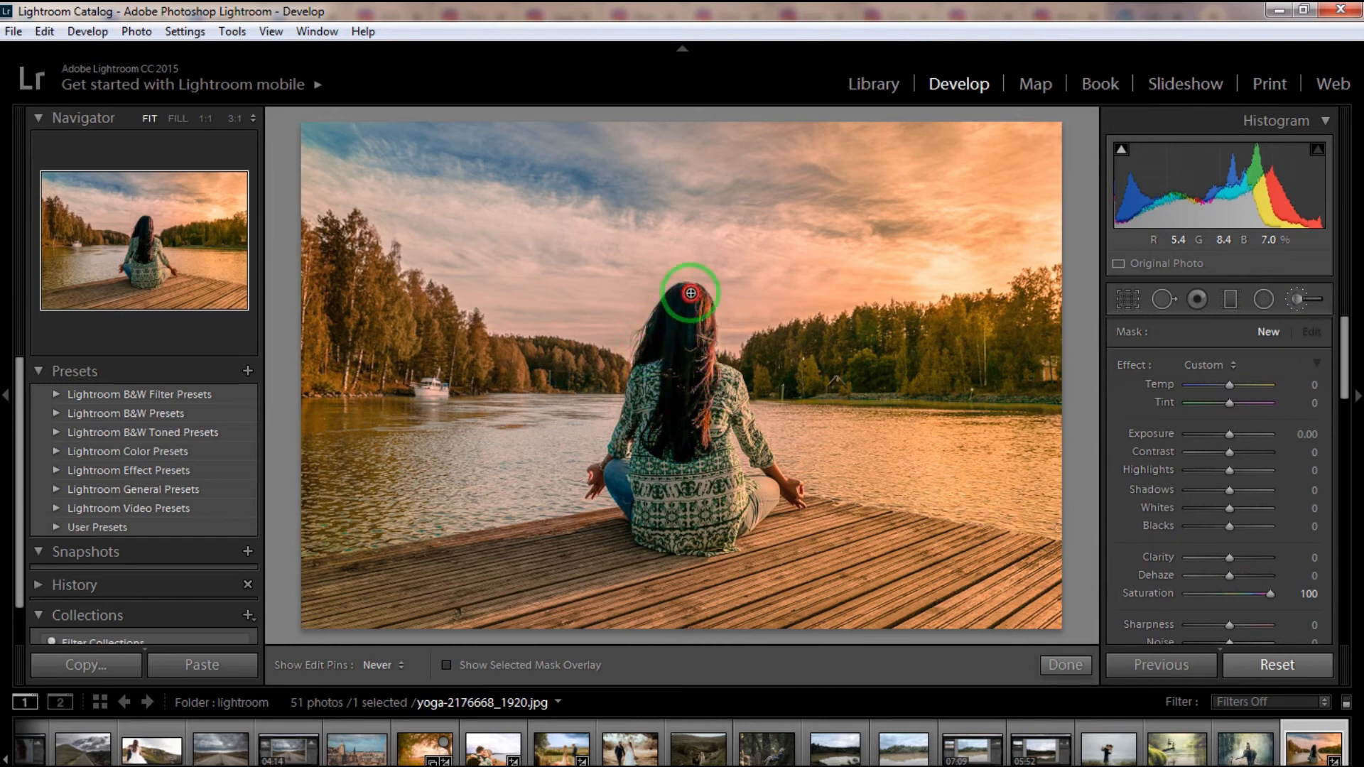
drag(696, 410, 670, 448)
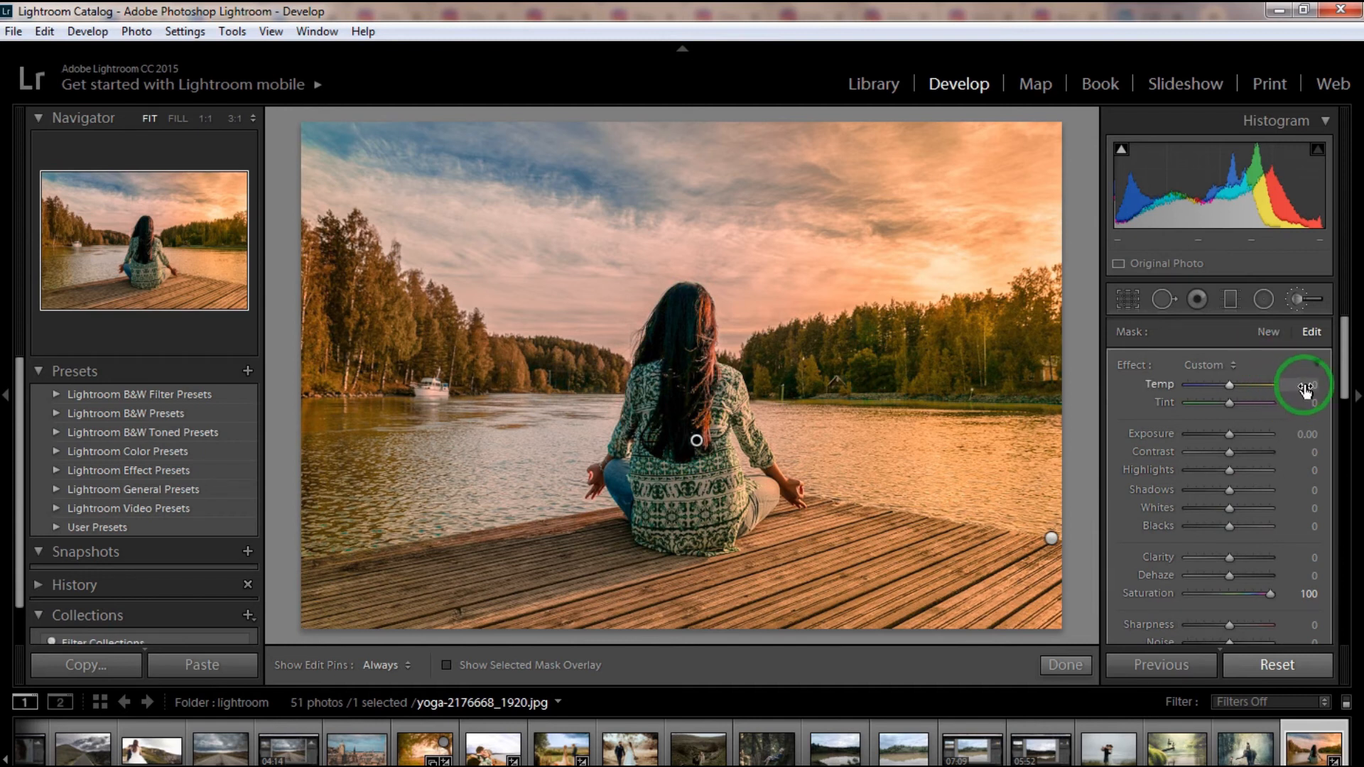
mouse_move(1306, 390)
mouse_down()
mouse_move(1347, 385)
mouse_move(1300, 386)
mouse_up()
key(o)
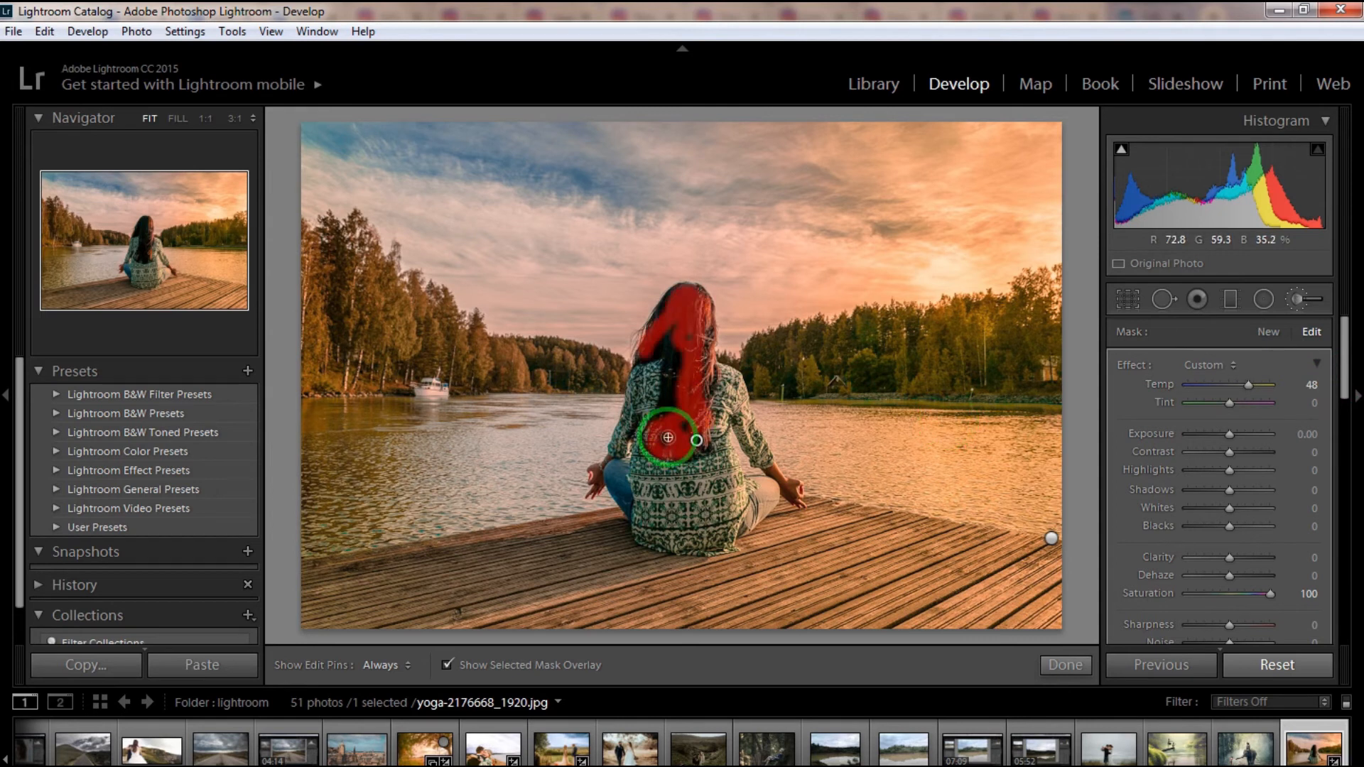
key(h)
mouse_move(663, 440)
mouse_down()
mouse_move(681, 349)
mouse_move(678, 389)
mouse_move(671, 321)
mouse_move(659, 357)
mouse_move(640, 360)
mouse_move(651, 317)
mouse_move(685, 285)
mouse_move(707, 291)
mouse_move(713, 326)
mouse_move(705, 451)
mouse_move(690, 457)
mouse_move(654, 420)
mouse_move(674, 343)
mouse_move(699, 348)
mouse_move(699, 372)
mouse_move(699, 336)
mouse_up()
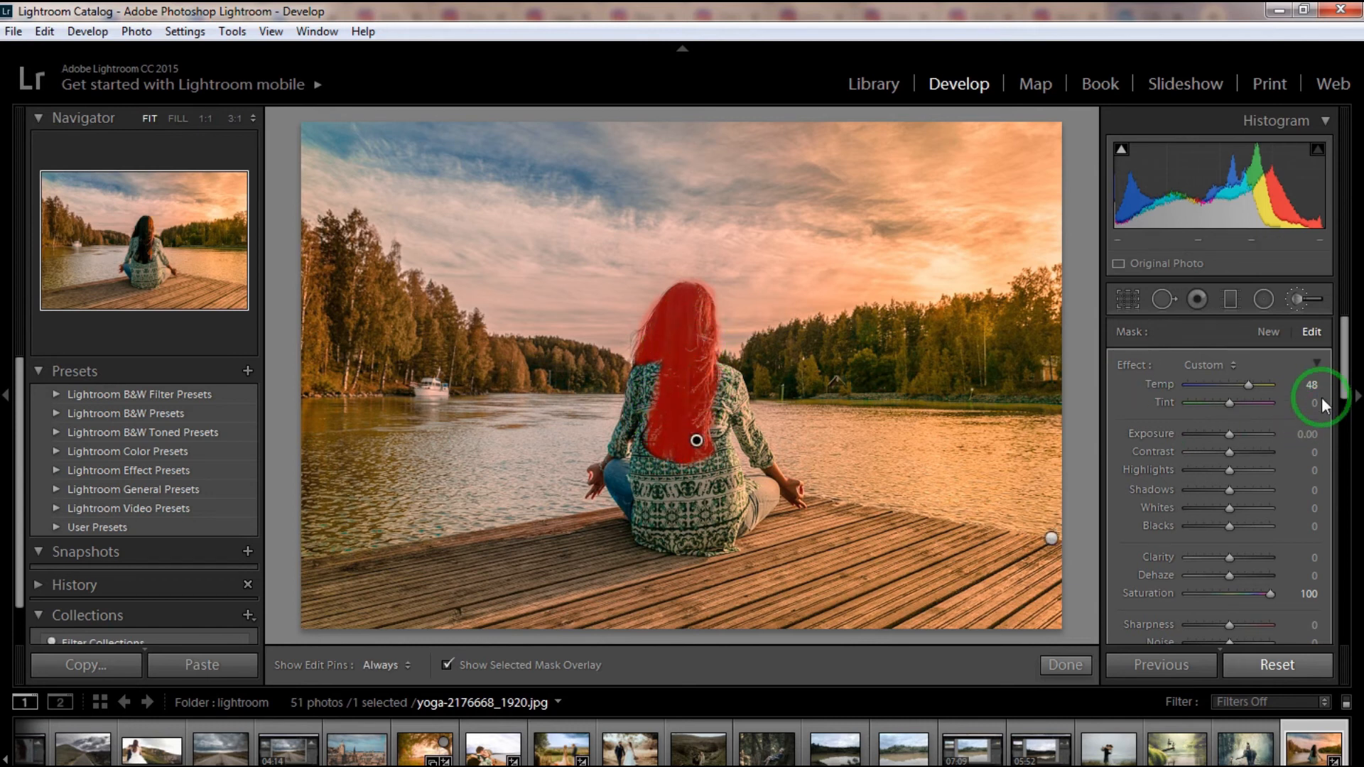
- Try different Temp values on the hair brush with the mask overlay hidden, and reset its Temp to 0
drag(1309, 386, 1298, 386)
key(o)
key(o)
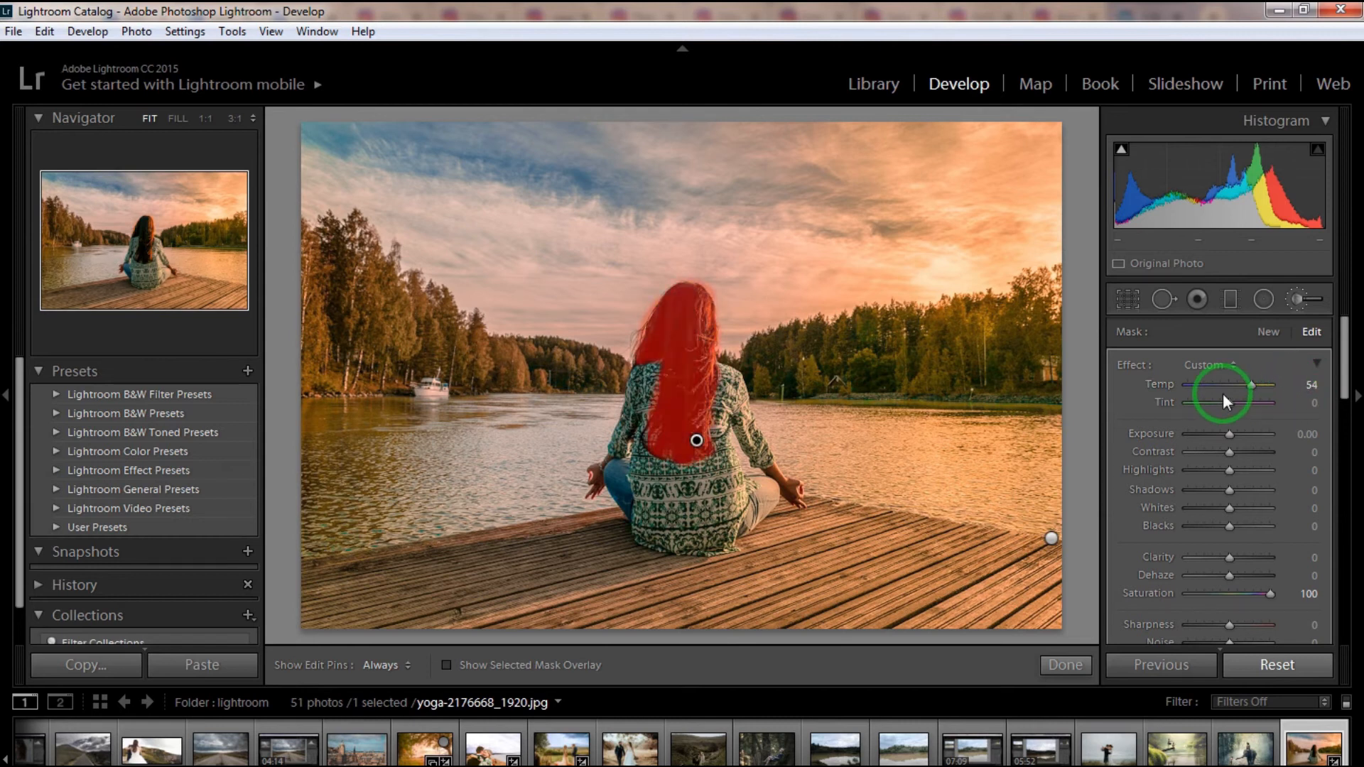
mouse_move(1308, 385)
mouse_down()
mouse_move(1287, 385)
mouse_move(1298, 389)
mouse_up()
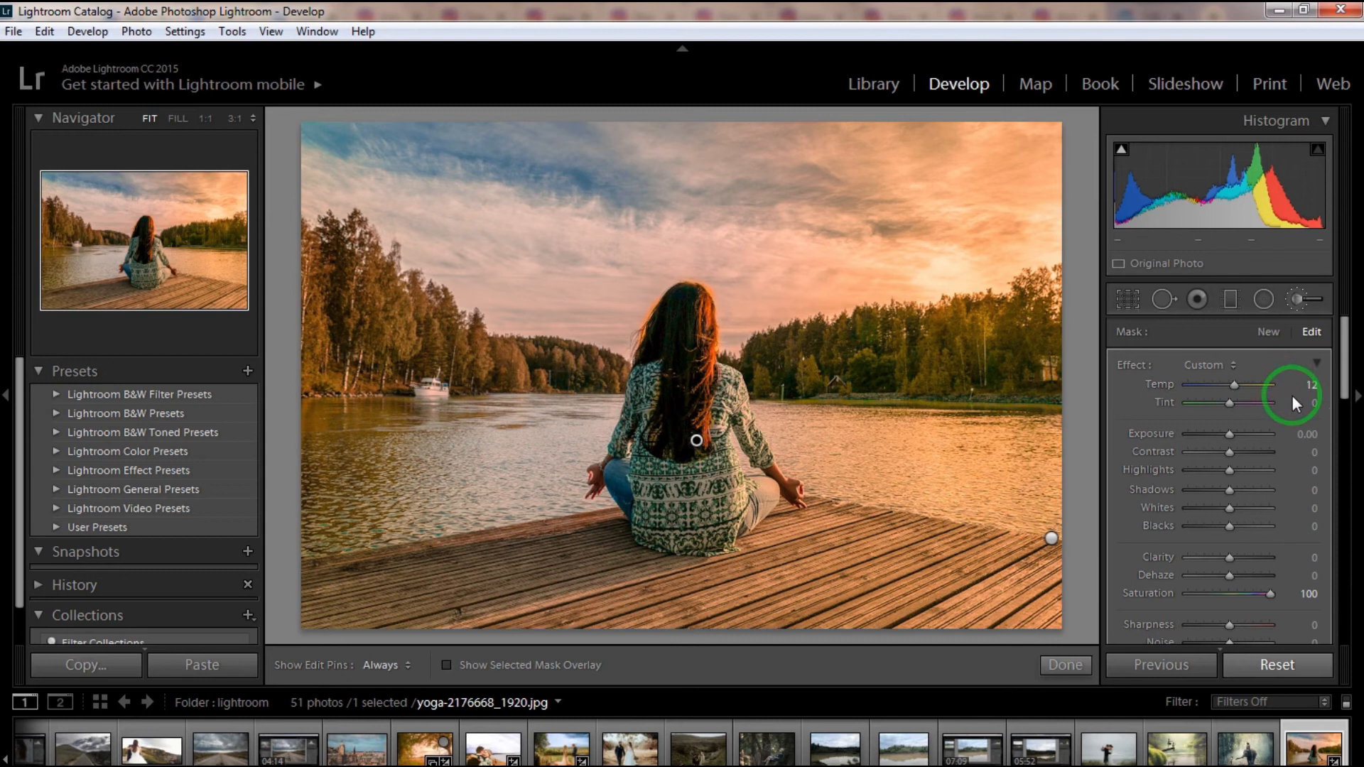
double_click(1232, 383)
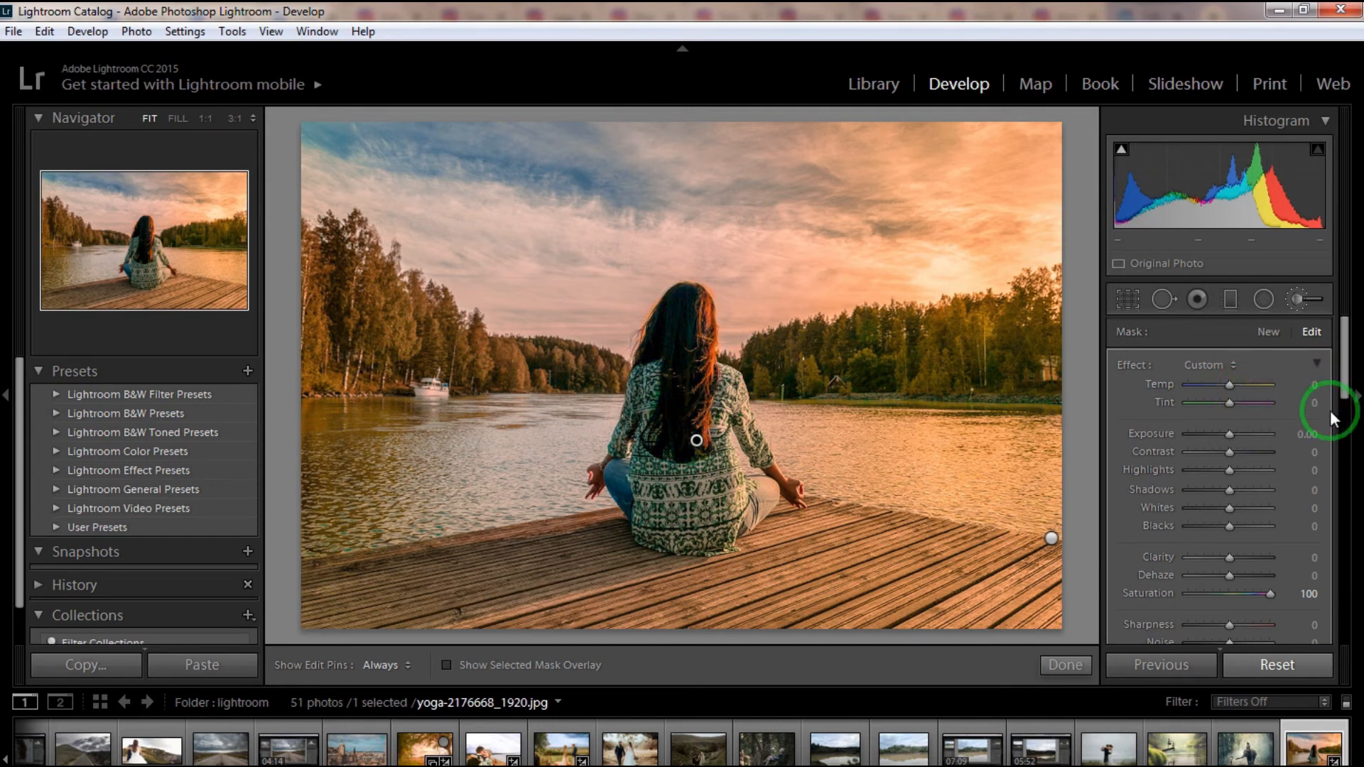
- Set the hair brush's Highlights to 100, Shadows to -60, Whites to 31 and Blacks to -54, and close the brush
drag(1300, 470, 1180, 494)
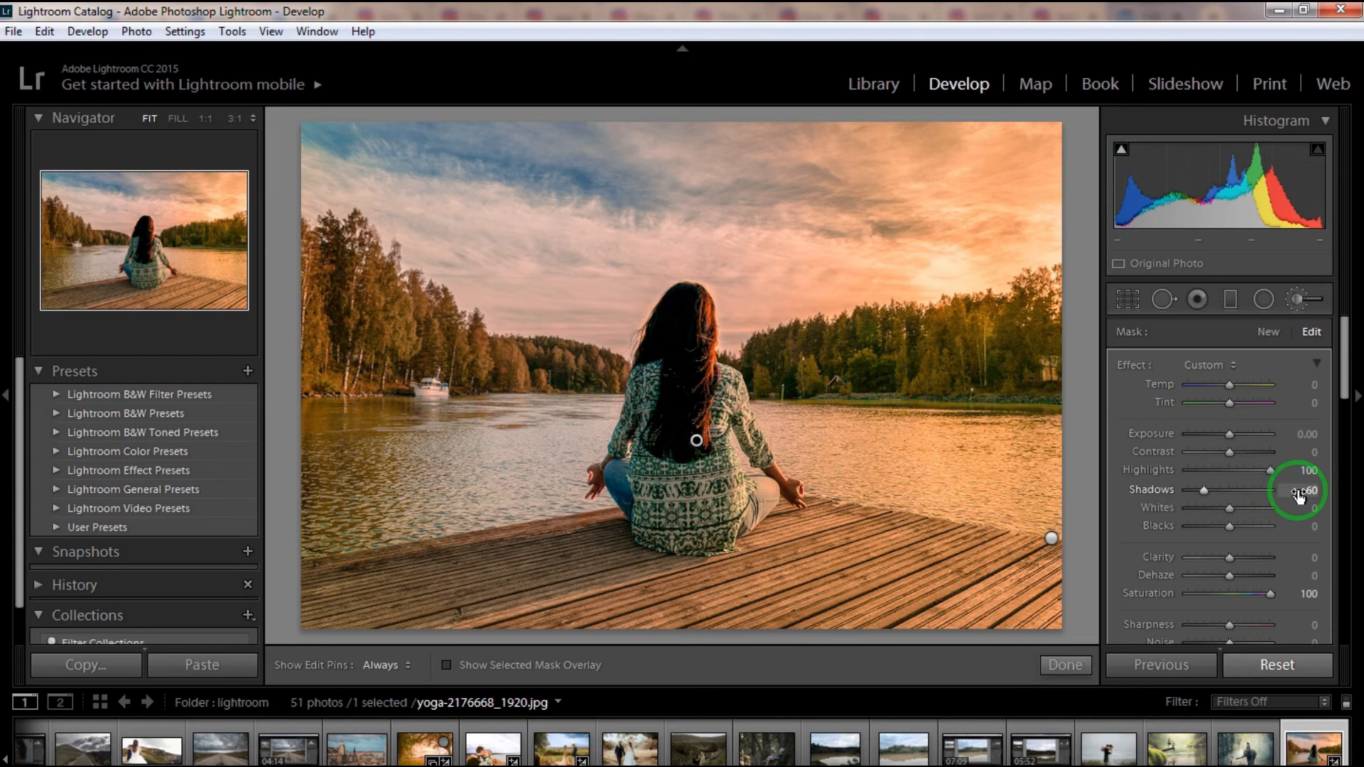
drag(1346, 391, 1347, 406)
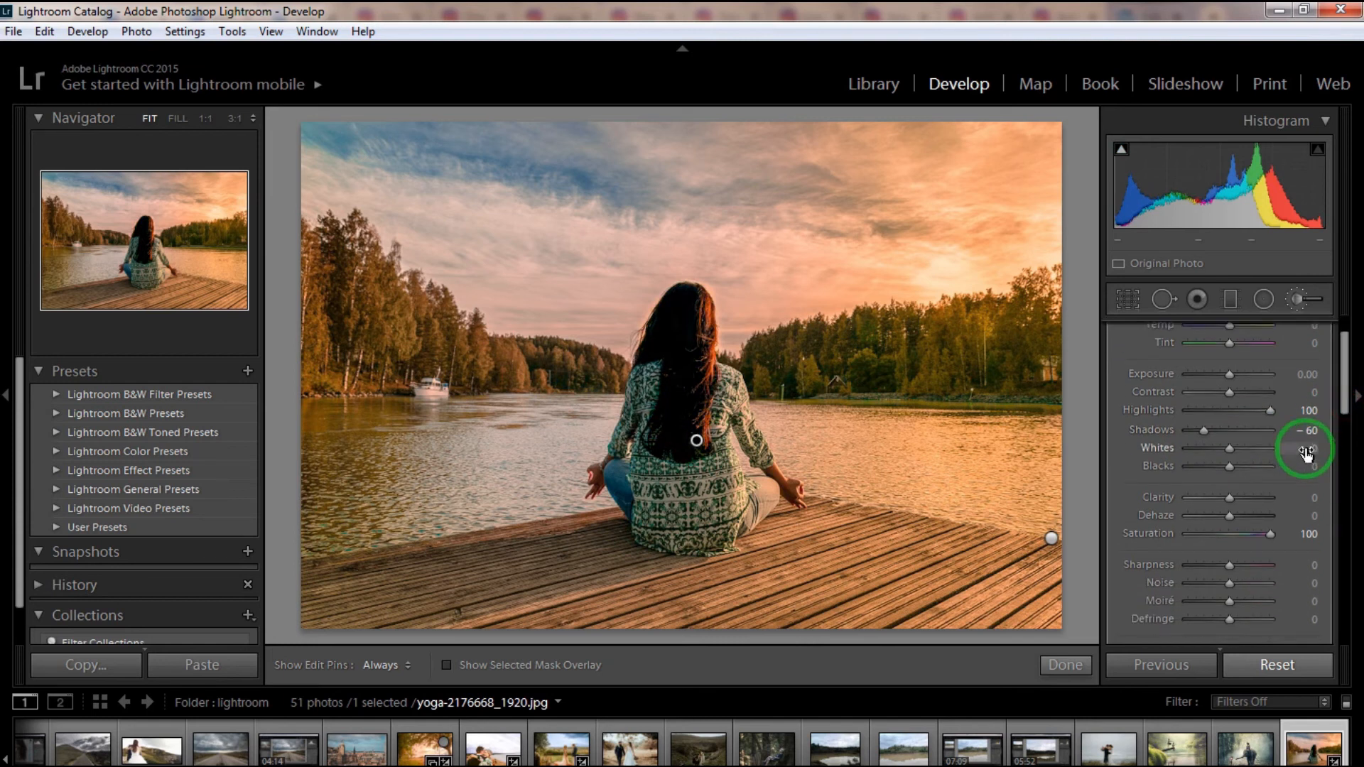
drag(1313, 453, 1254, 467)
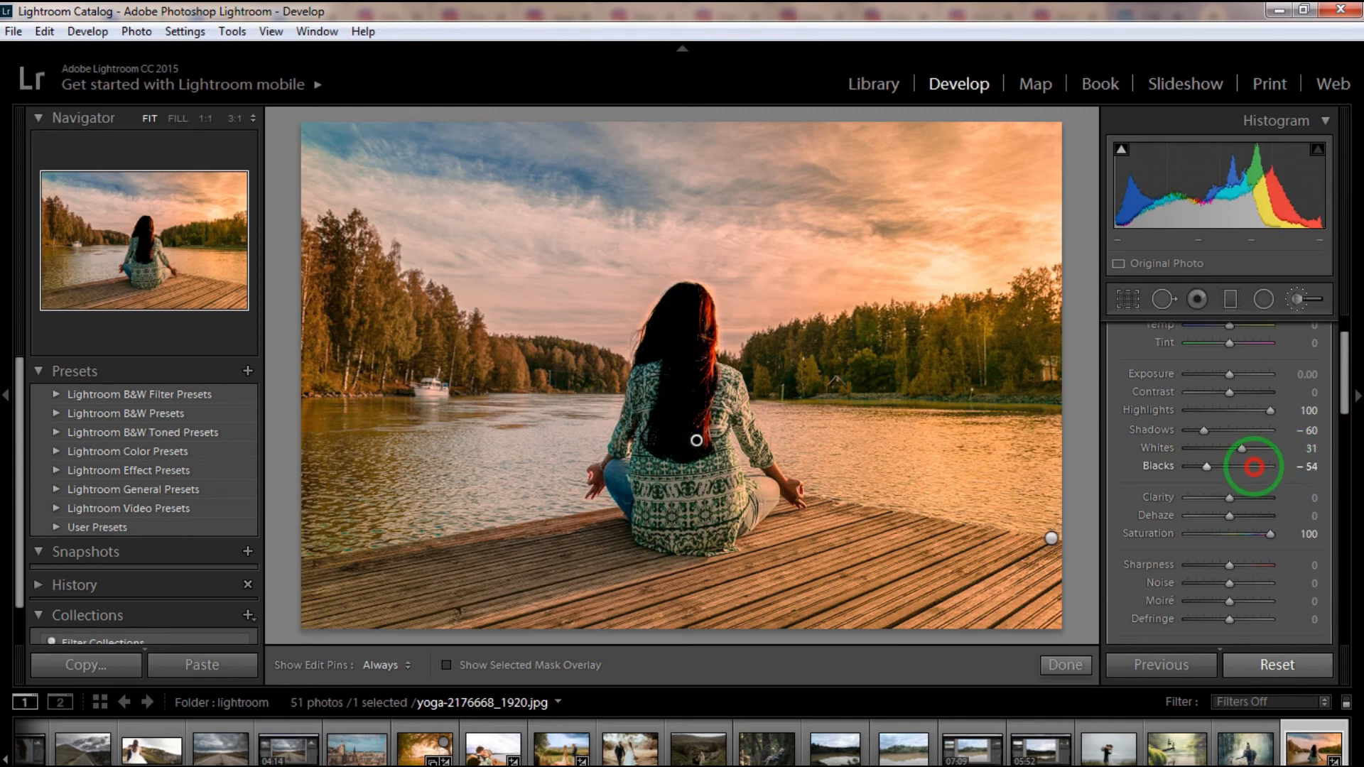
scroll(1345, 423, down, 3)
mouse_move(1311, 435)
mouse_down()
mouse_move(1151, 442)
mouse_move(1345, 447)
mouse_move(1342, 349)
mouse_up()
click(1348, 430)
click(1294, 299)
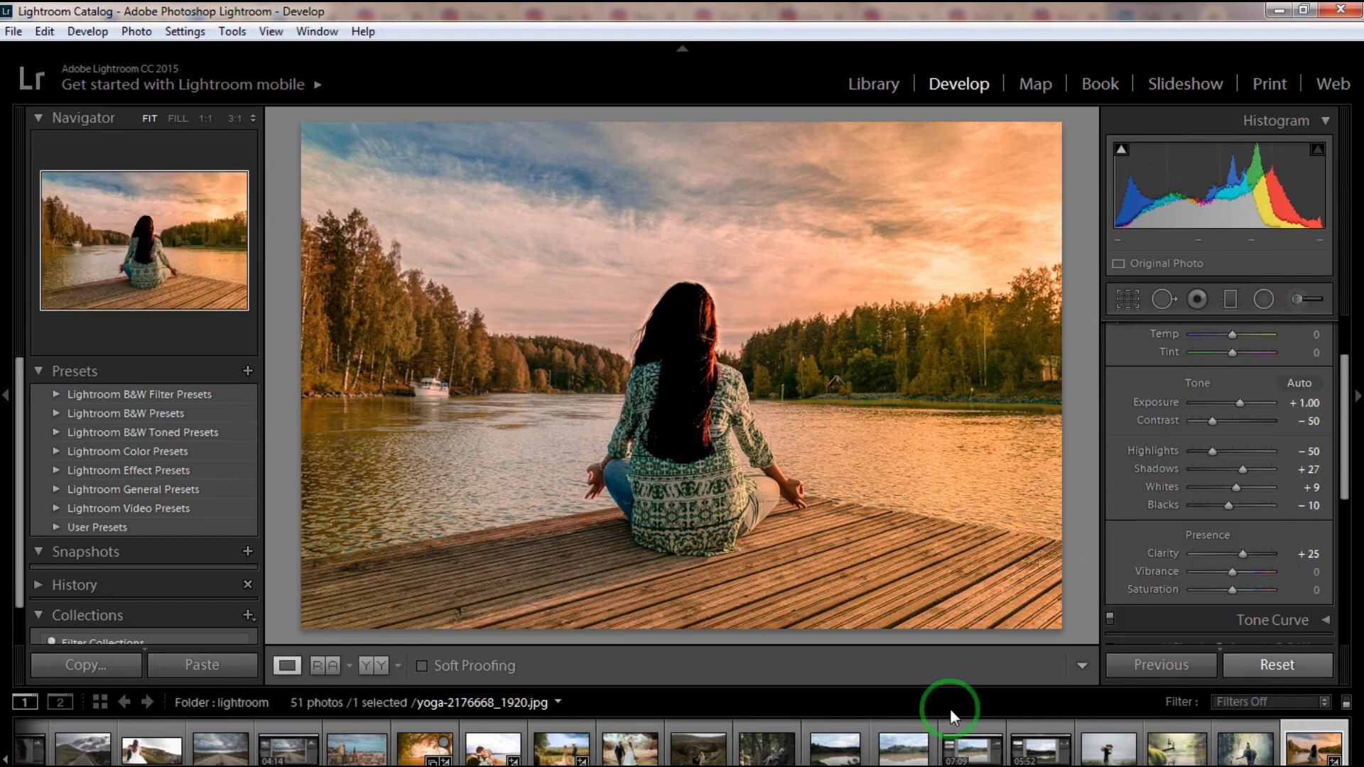
- Set the photo's Sharpening Amount to 10 and Radius to 2.9 in the Detail settings
drag(1343, 457, 1326, 581)
click(1297, 526)
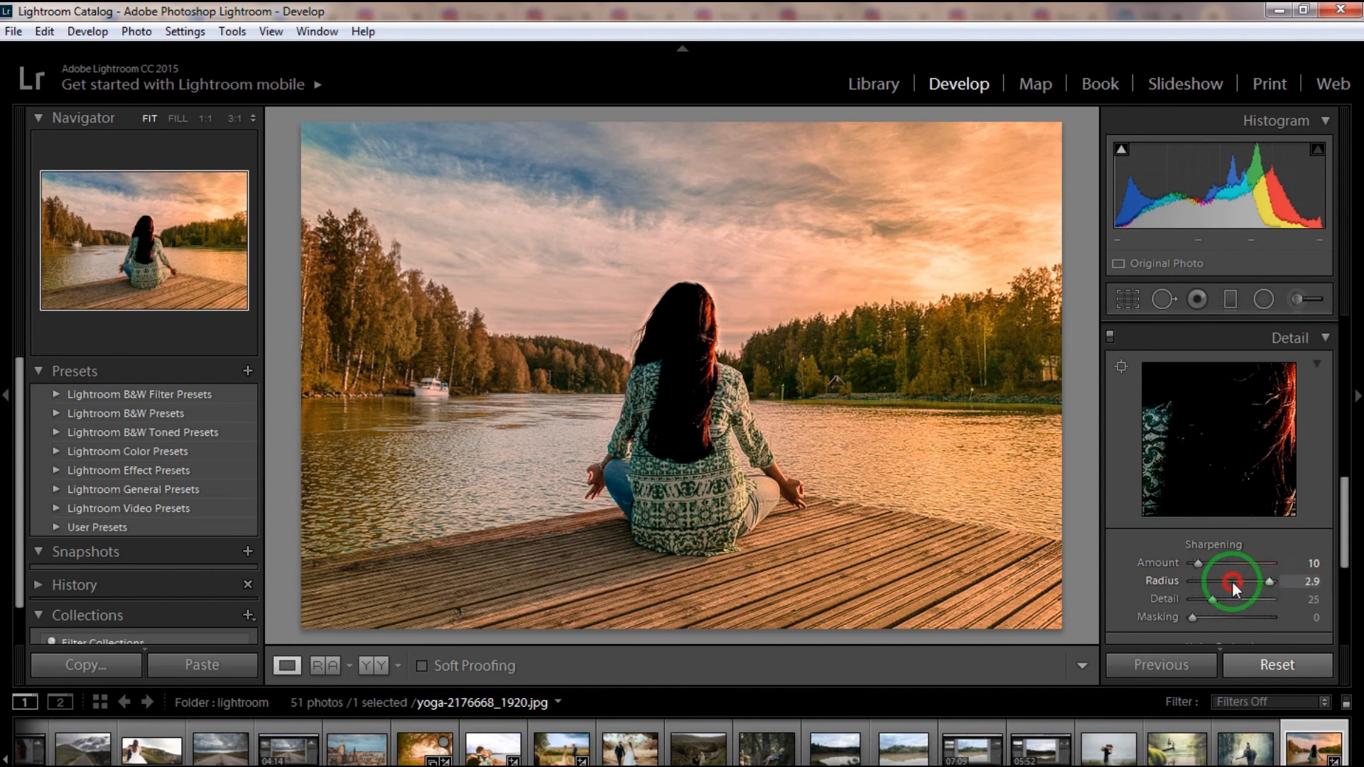
- Try a post-crop vignette Amount of +25 and compare the photo with its before version
drag(1345, 555, 1348, 641)
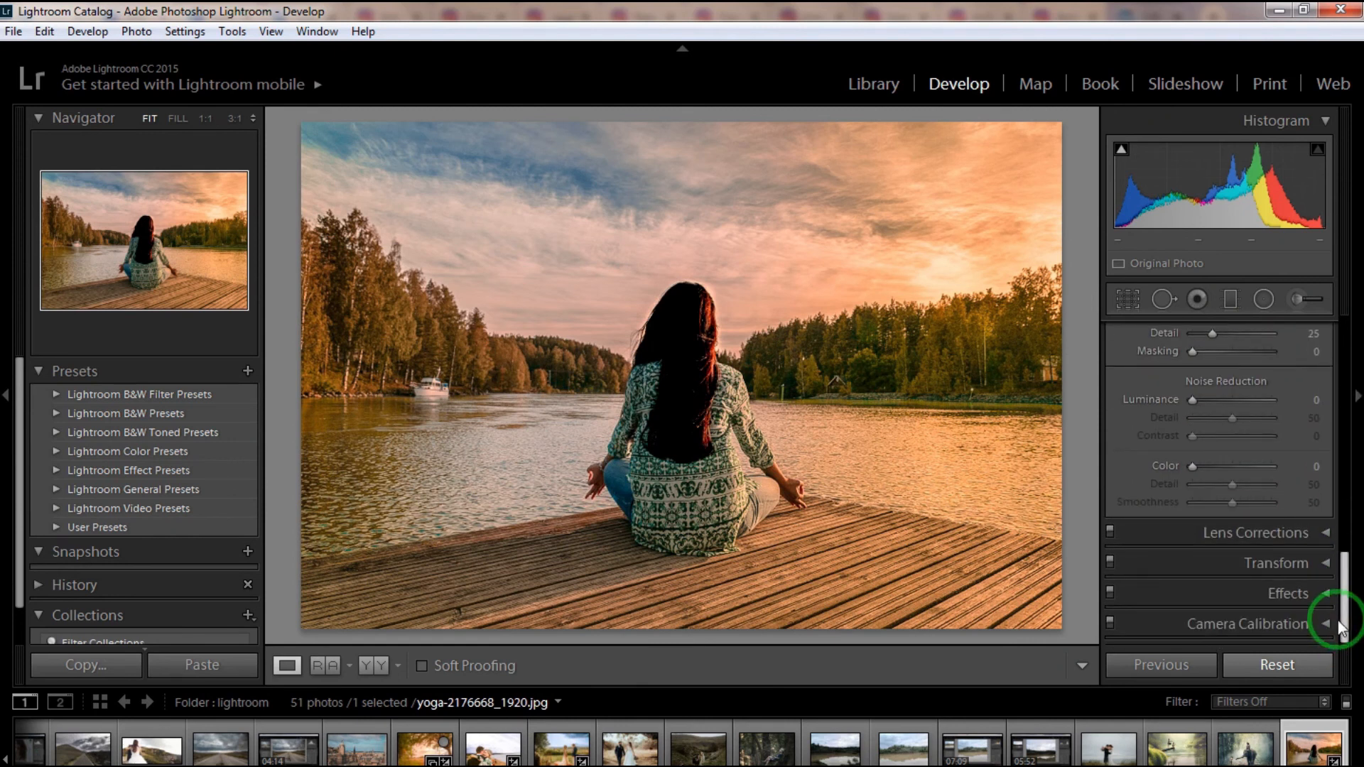
click(1306, 594)
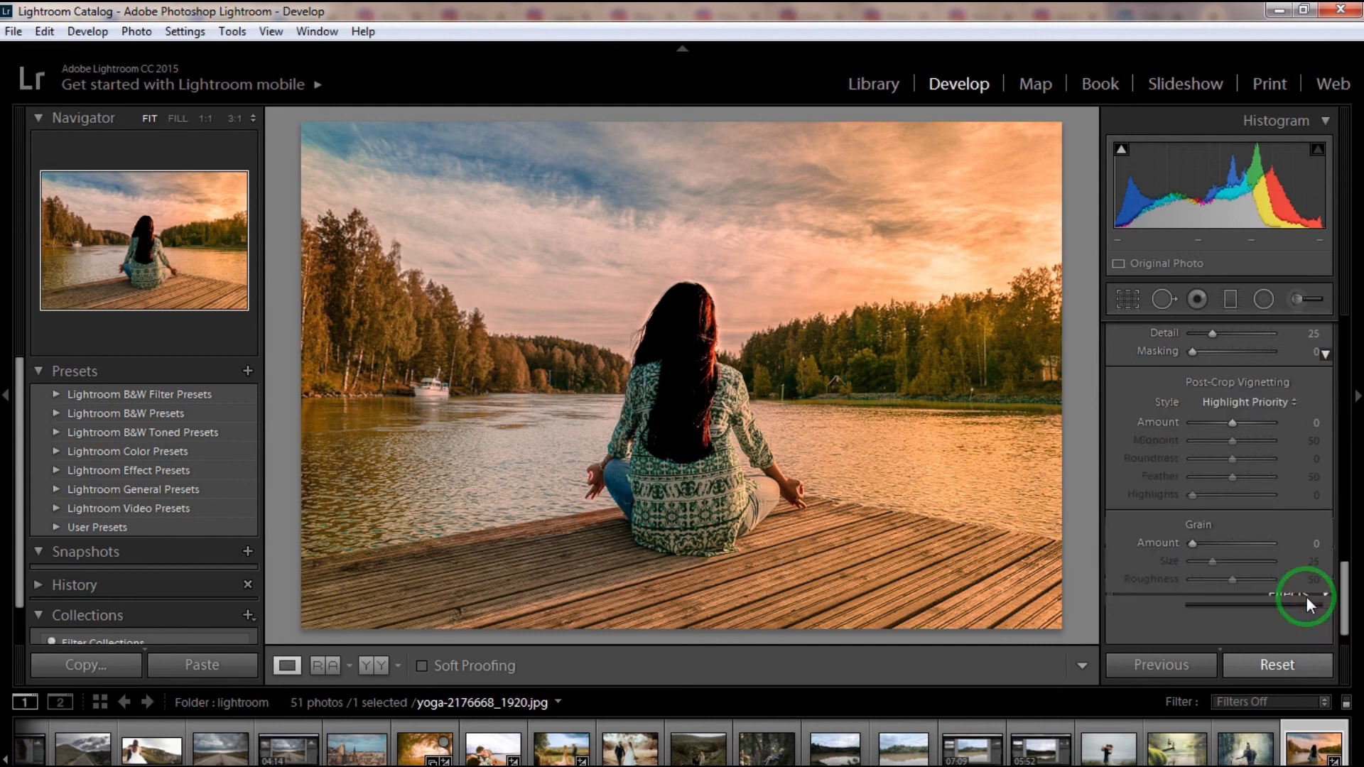
mouse_move(1309, 425)
mouse_down()
mouse_move(1324, 420)
mouse_move(1276, 429)
mouse_up()
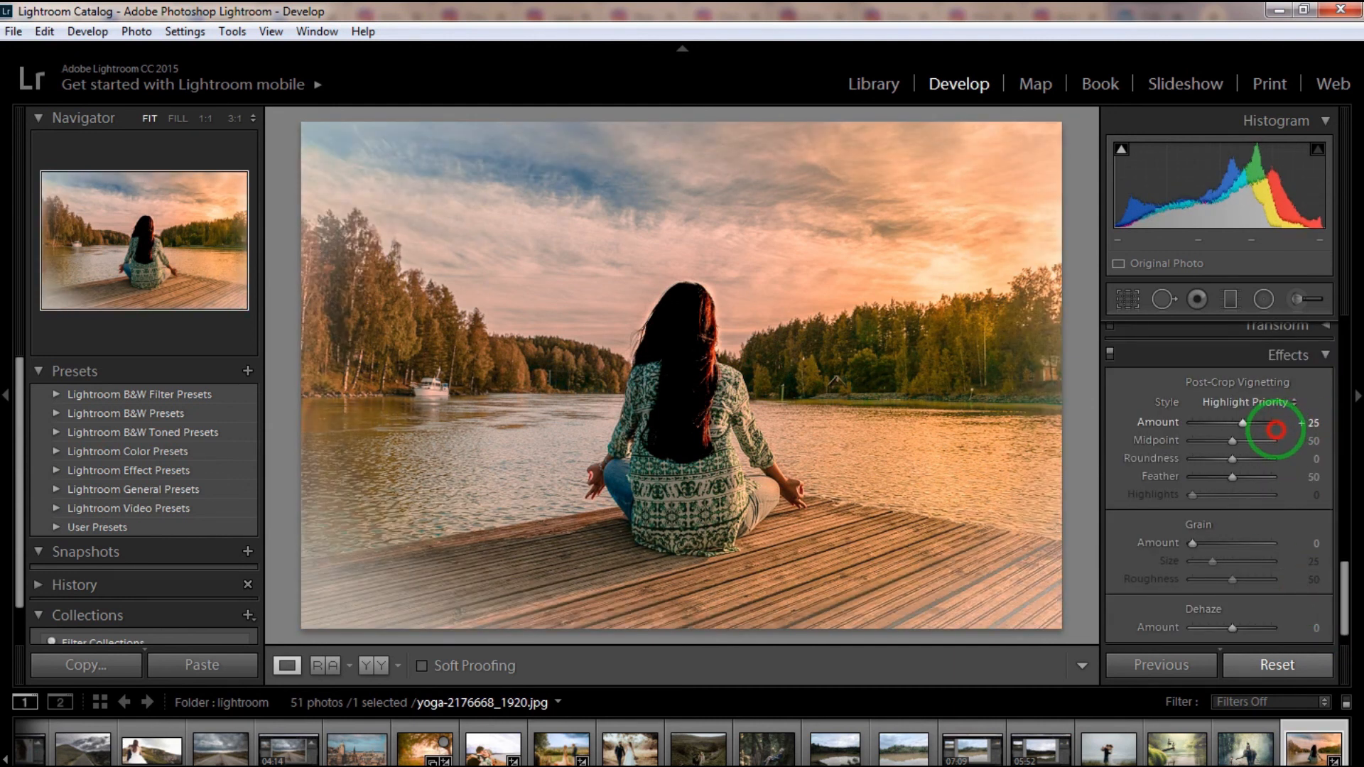
click(369, 666)
click(287, 666)
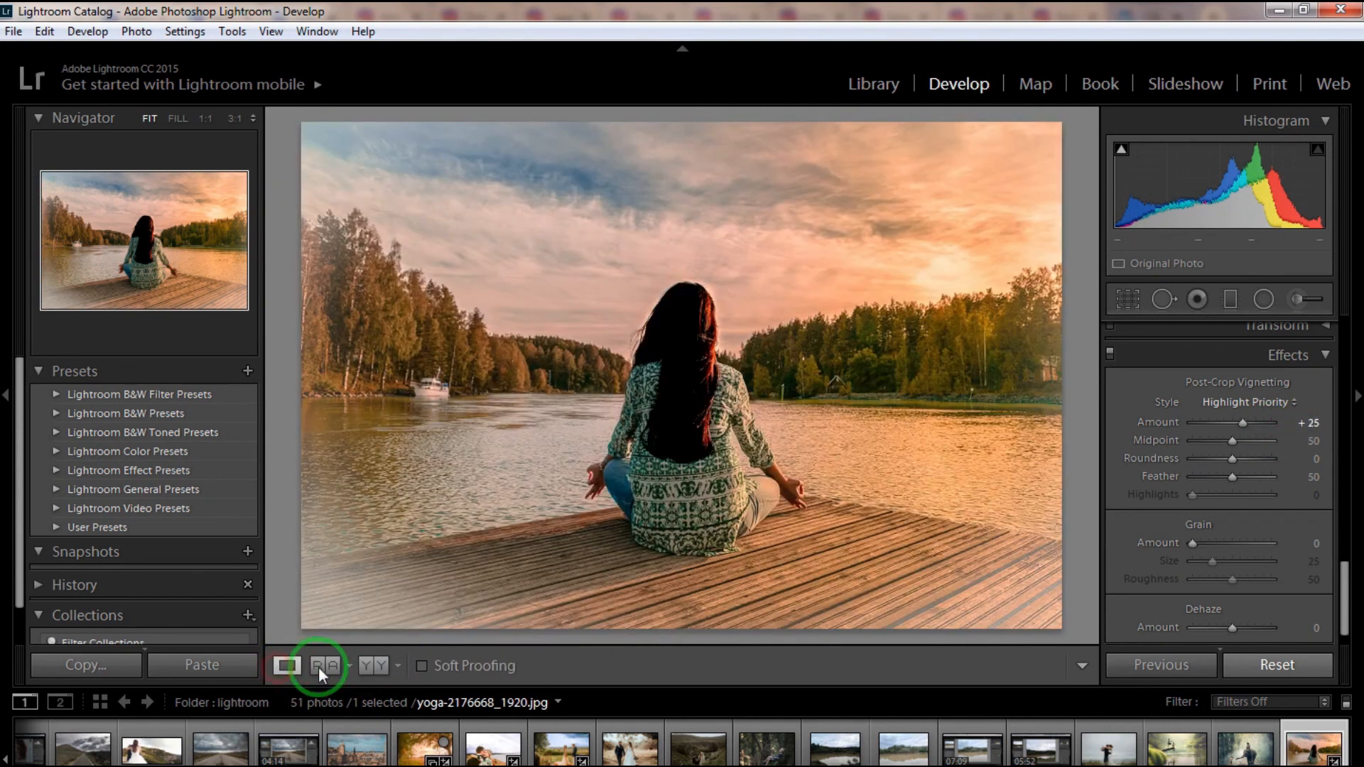
- Set the post-crop vignette Amount to -34 and compare the before and after versions side by side, returning to the single view
drag(1309, 427, 1250, 435)
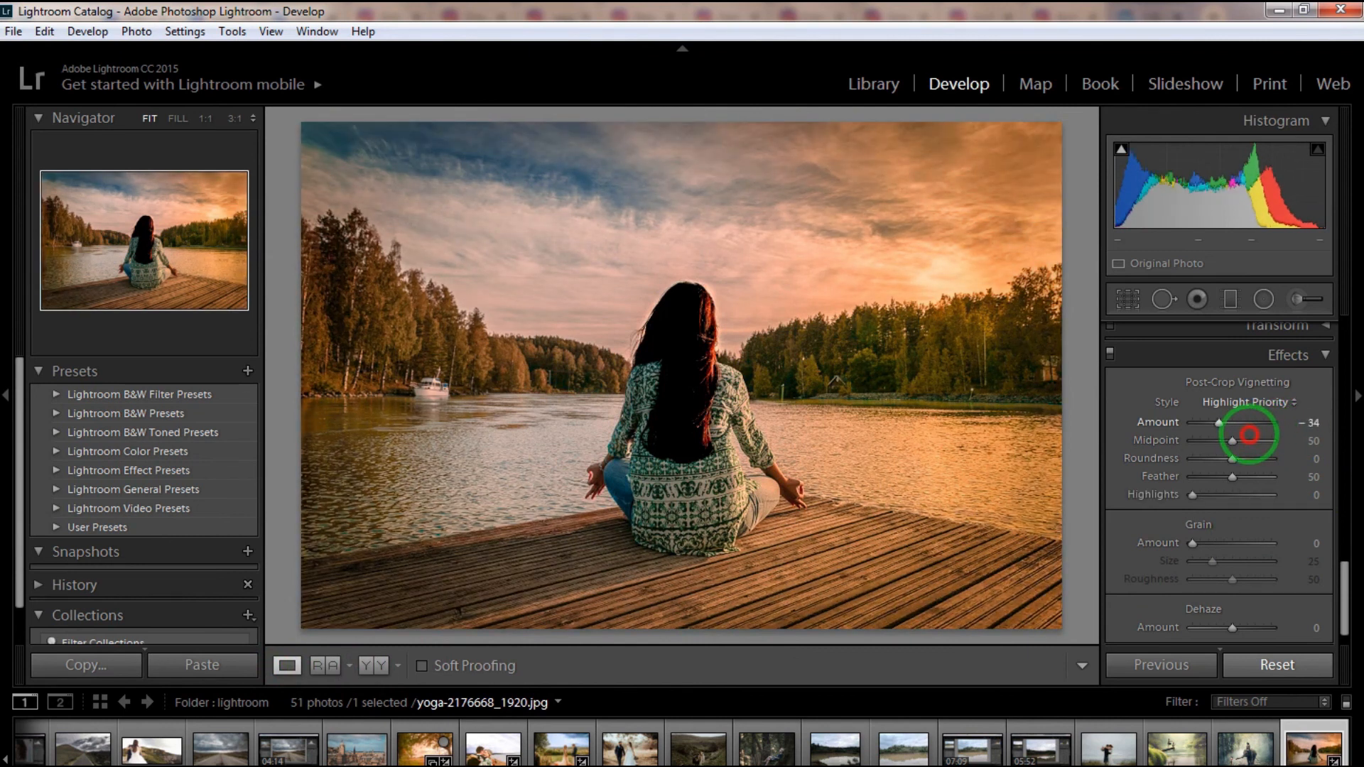
click(372, 666)
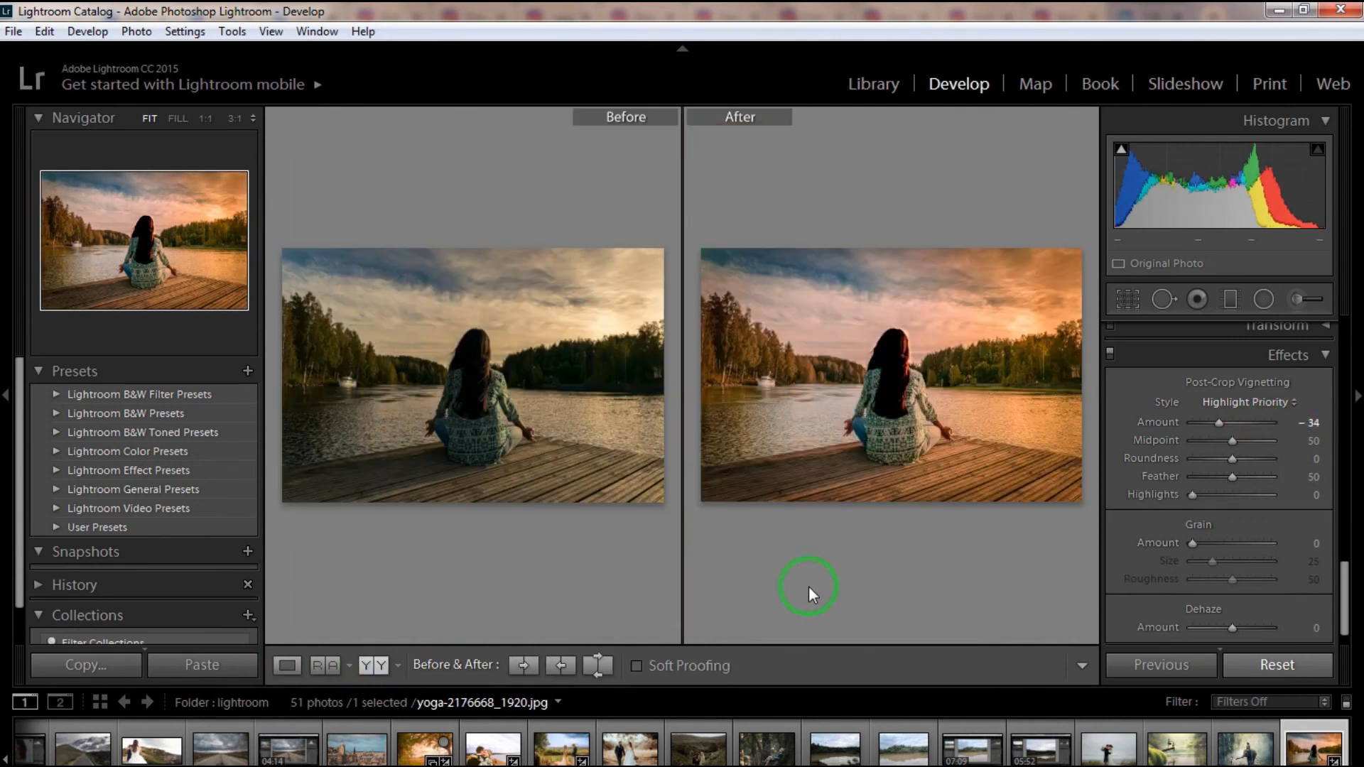
click(287, 666)
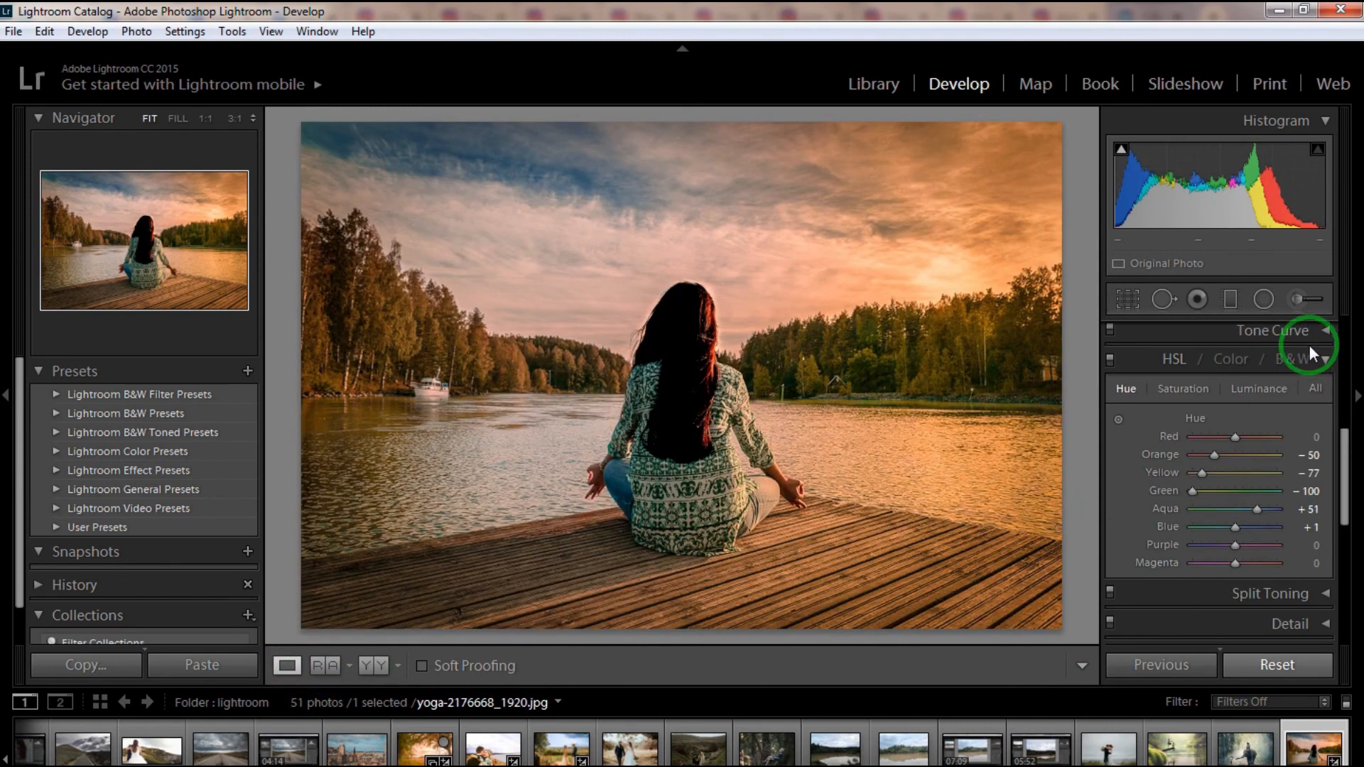
click(360, 668)
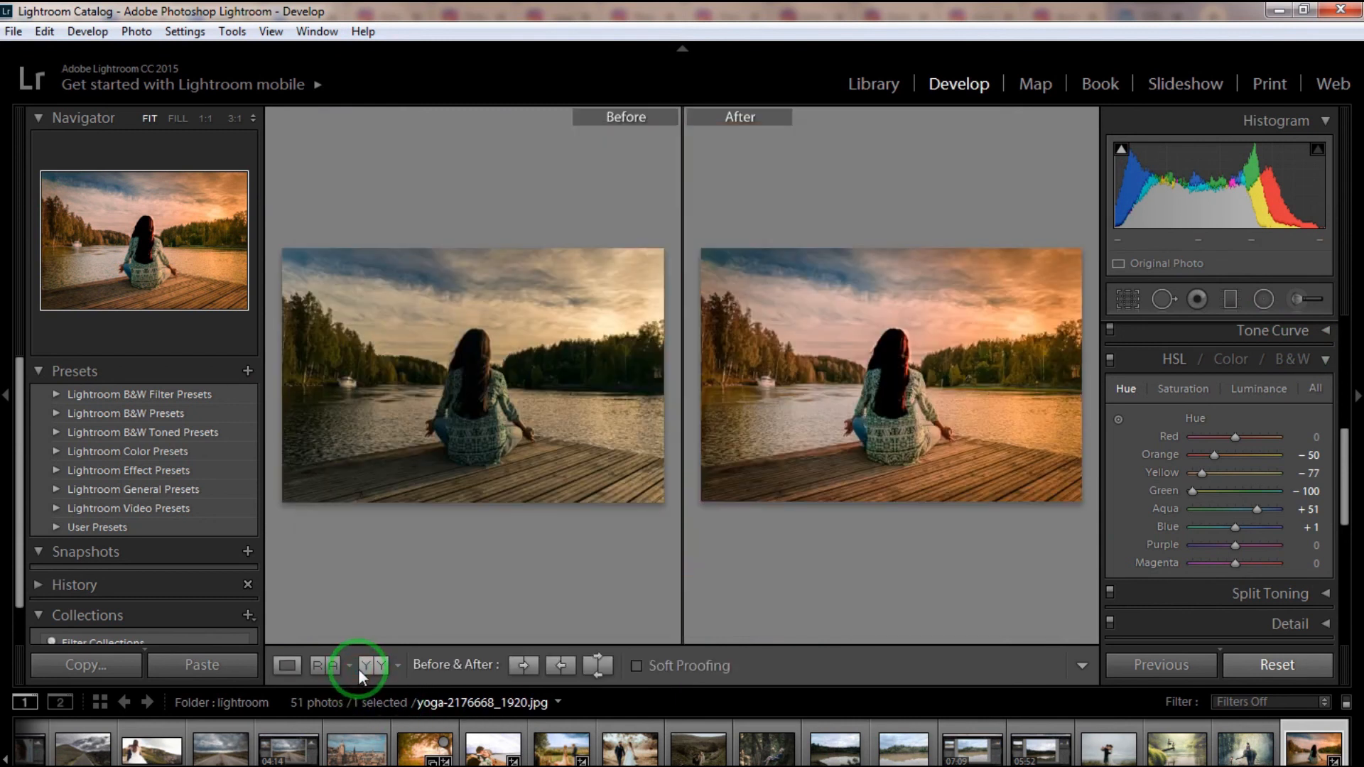
click(288, 666)
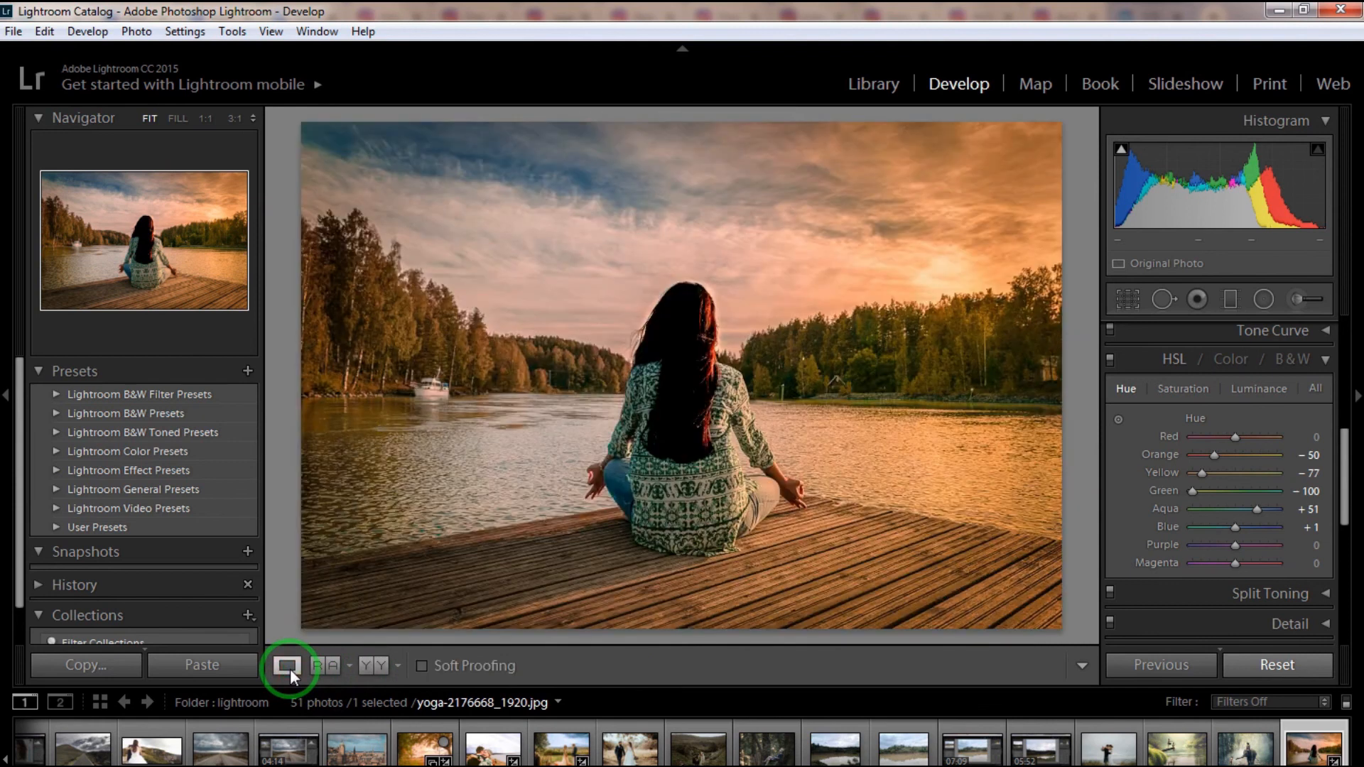
- Switch to the Library module and open the export settings for the edited yoga photo
click(877, 89)
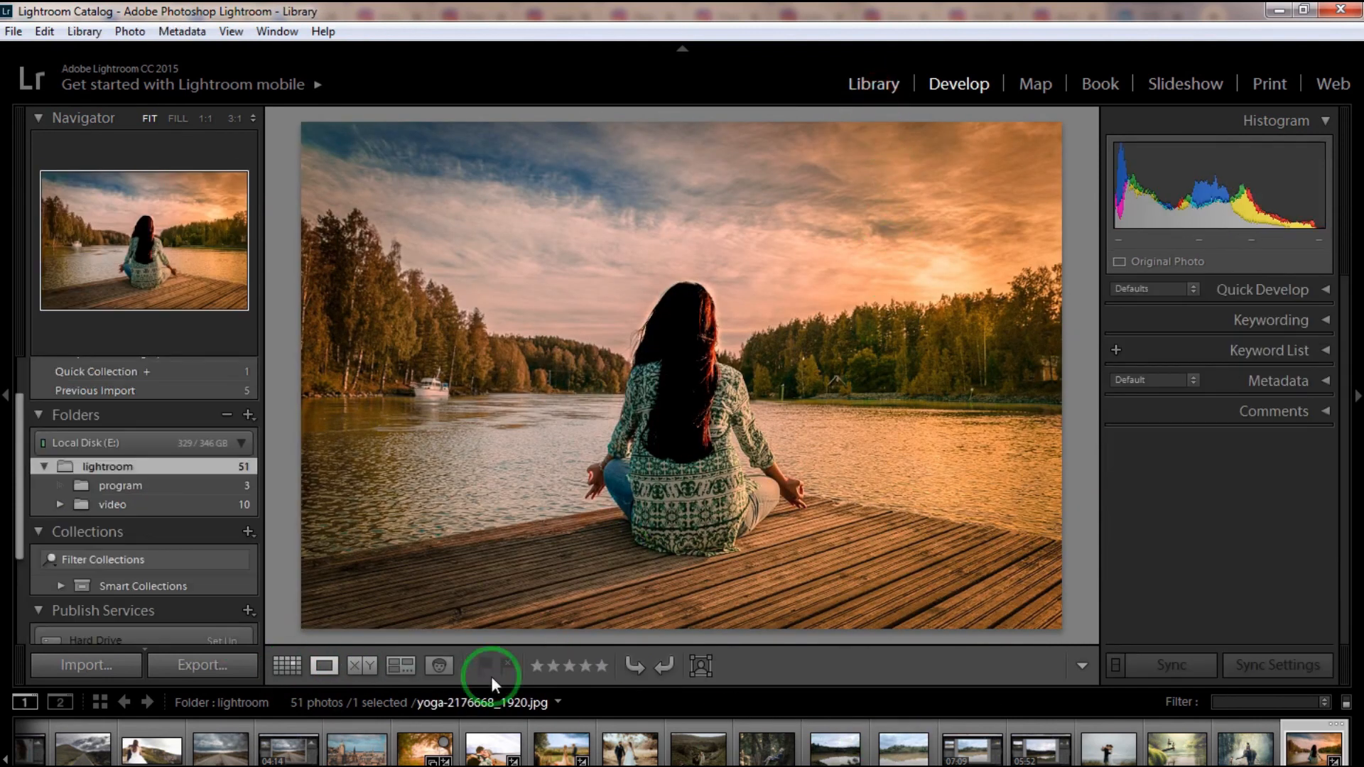
click(179, 665)
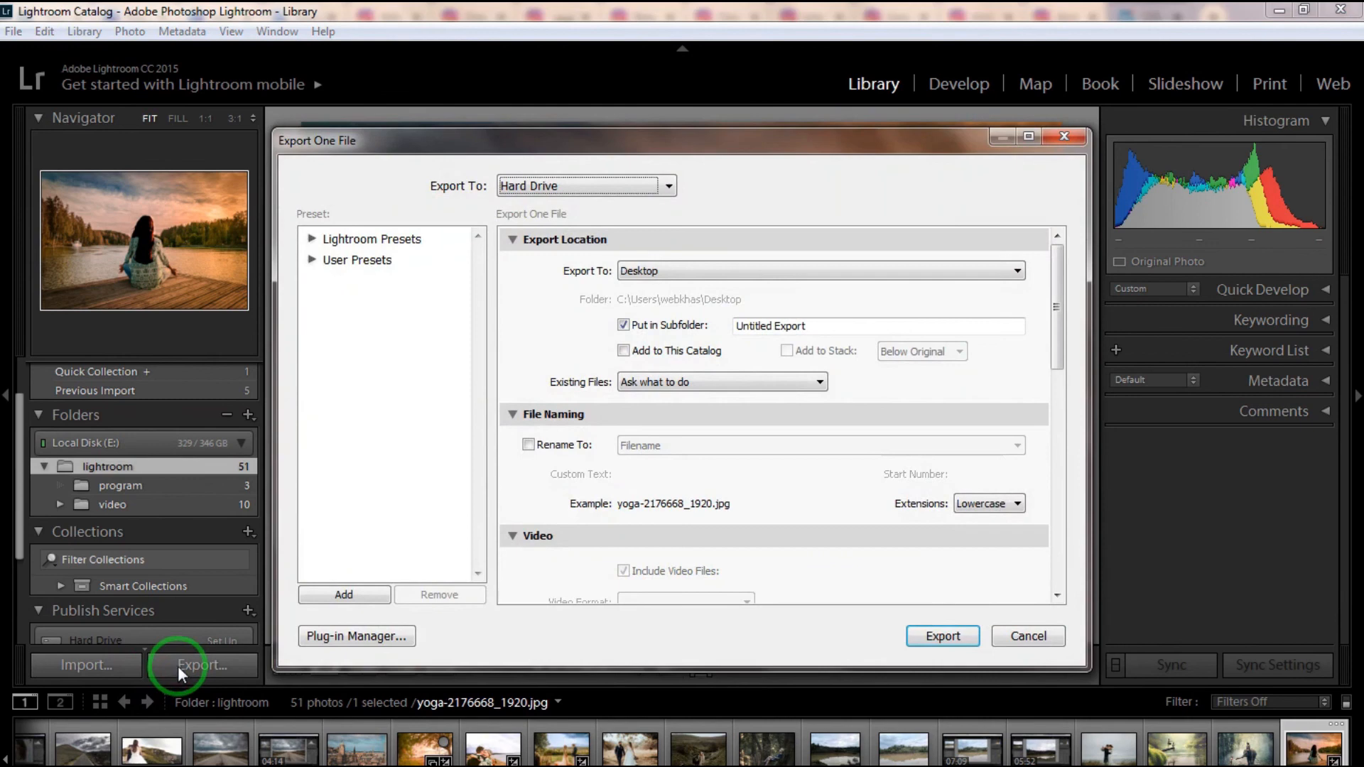